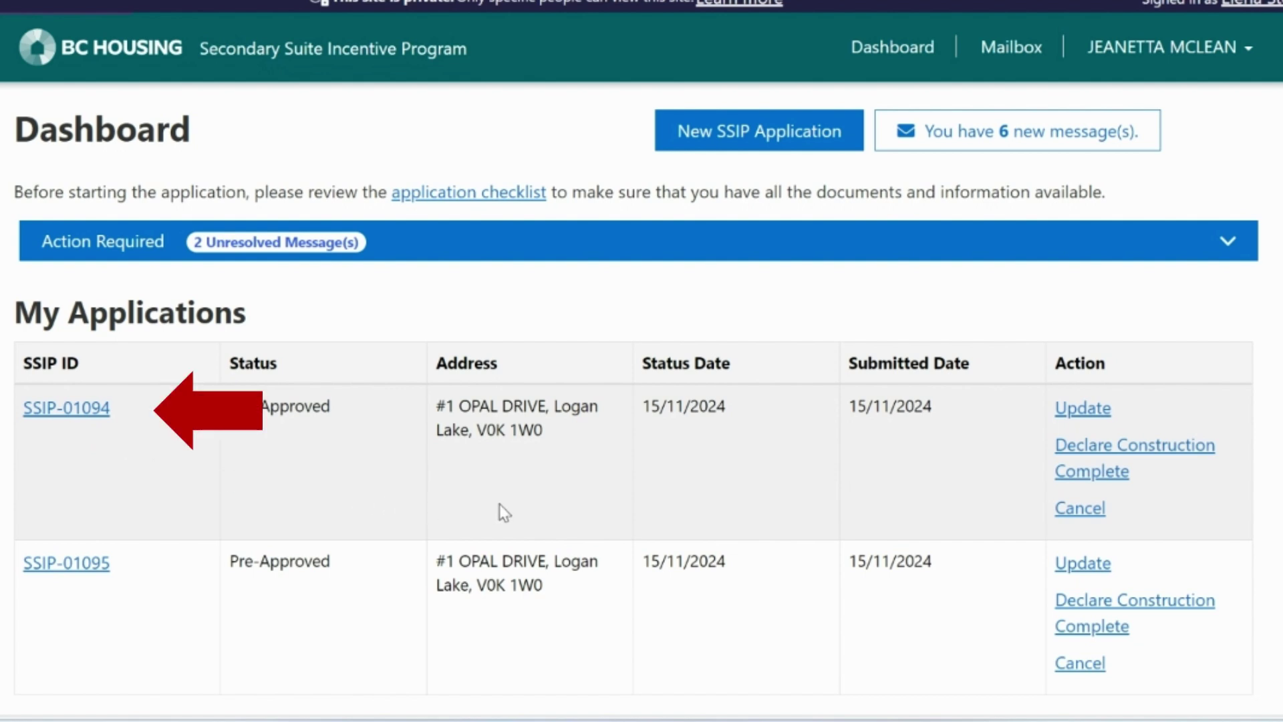
- From the Dashboard, open the Construction Complete Declaration for application SSIP-01094
left_click(1133, 451)
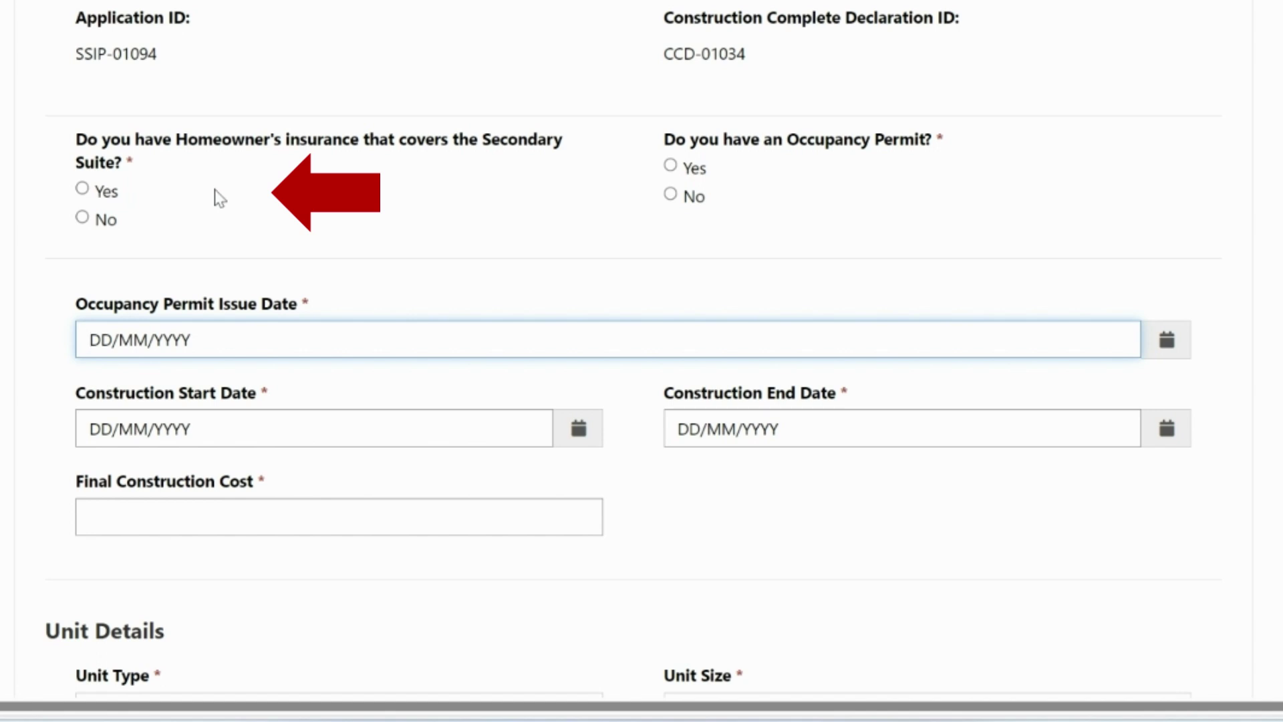
- Answer Yes to both the homeowner's insurance and the Occupancy Permit questions
left_click(81, 189)
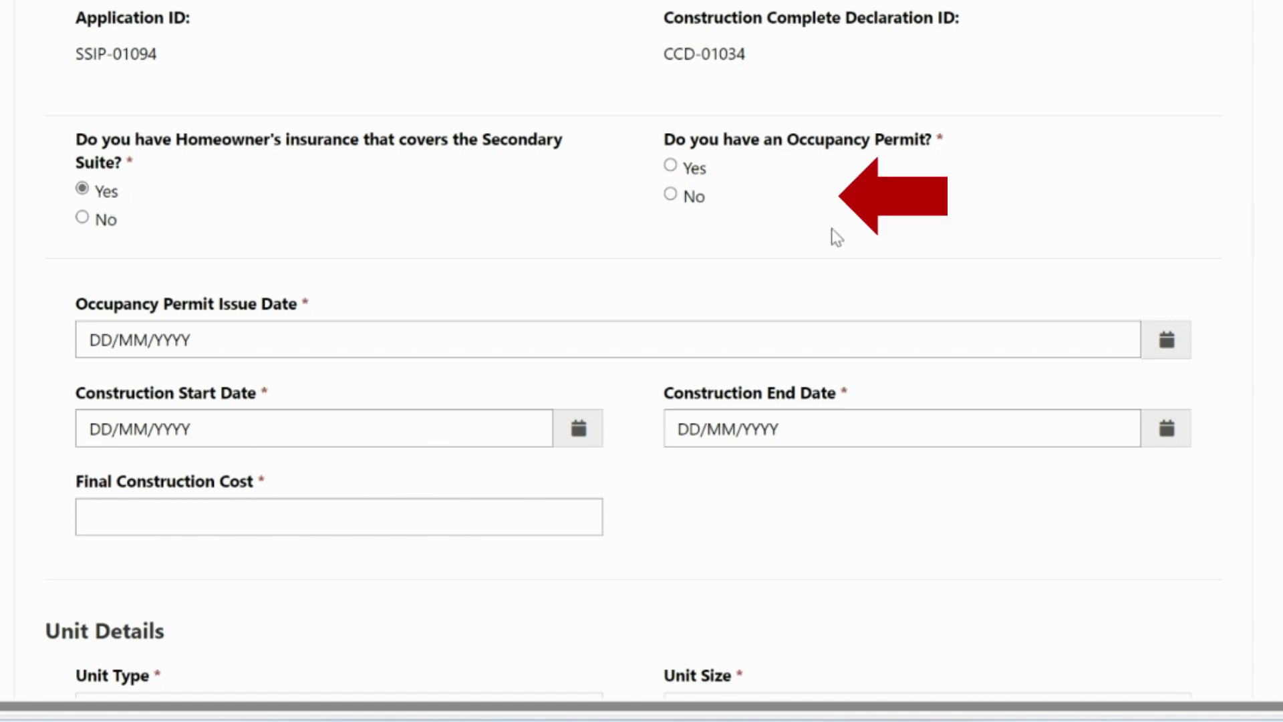
left_click(672, 168)
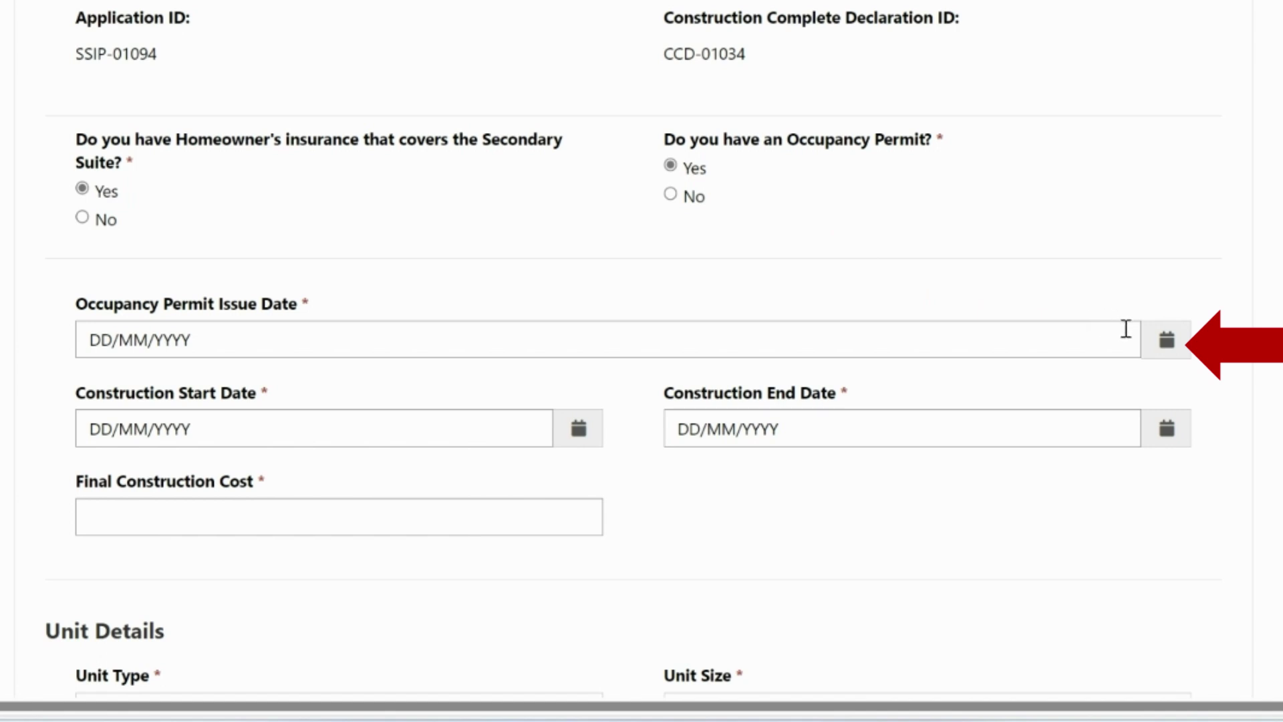
- Set the occupancy permit issue date to 15/10/2024
left_click(1168, 347)
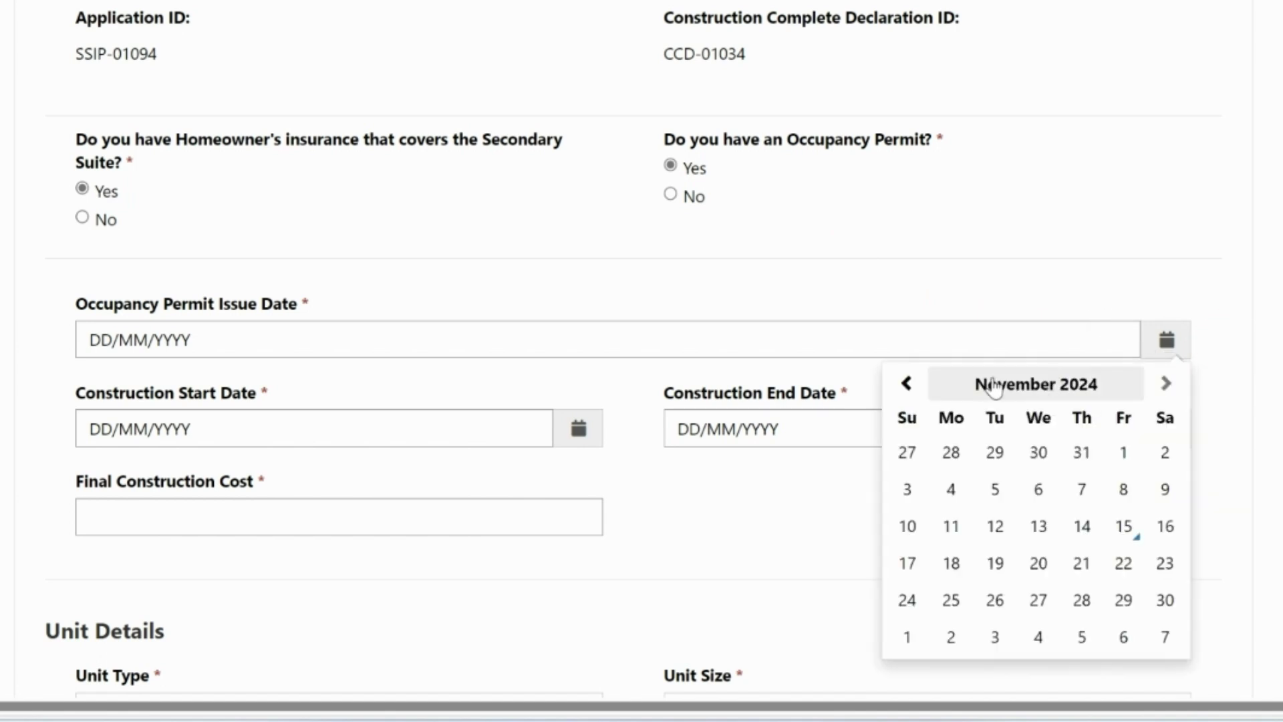
left_click(906, 393)
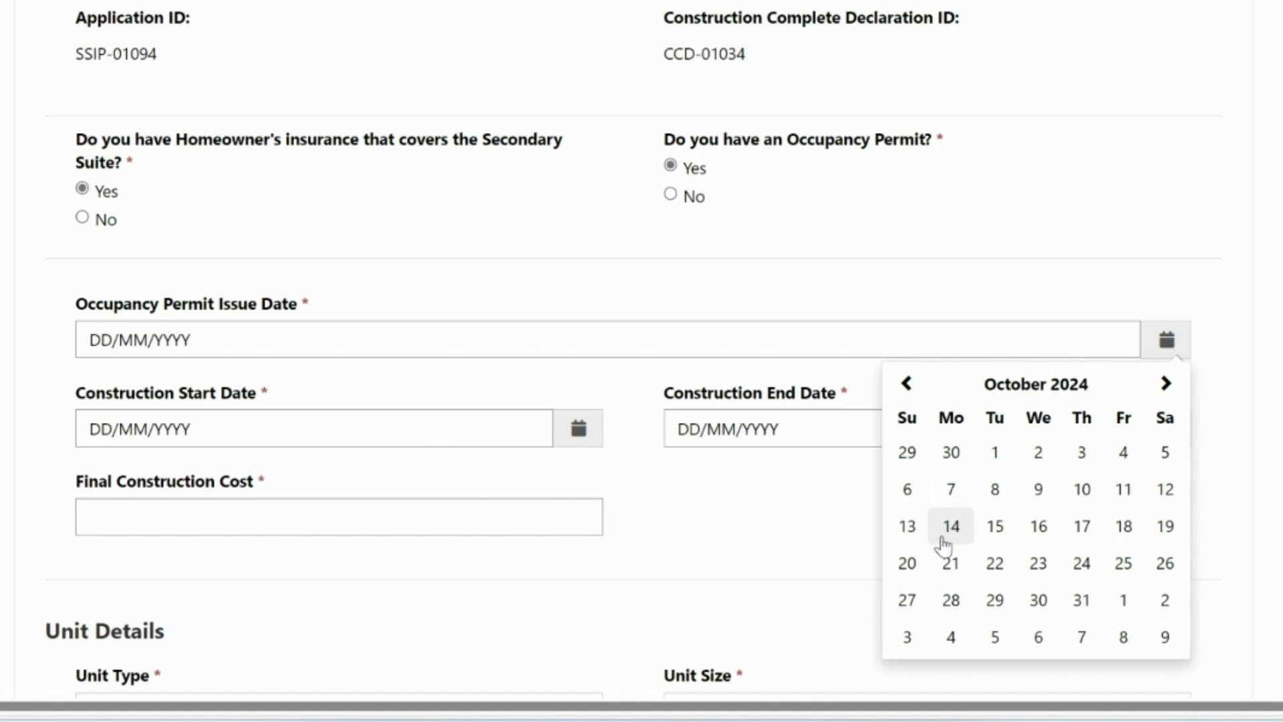
left_click(1002, 531)
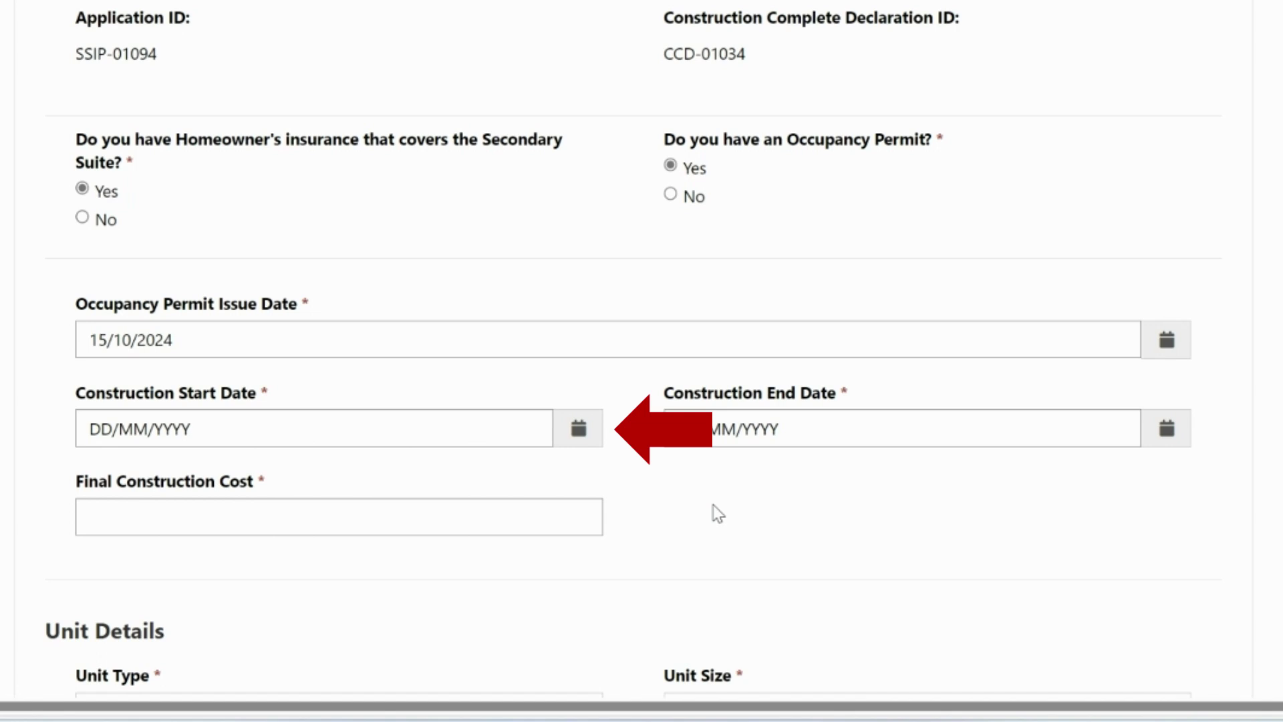
- Set the construction start date to 09/04/2024 and the end date to 13/09/2024
left_click(578, 429)
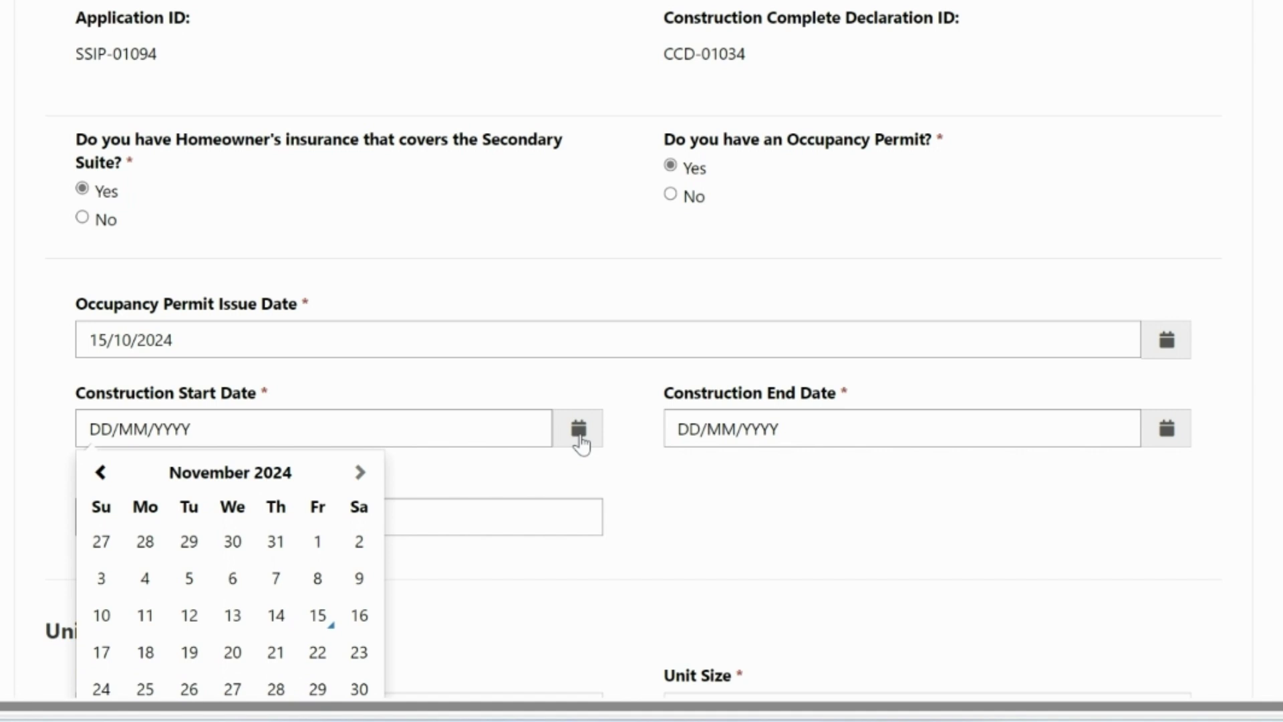
left_click(97, 482)
left_click(97, 482)
left_click(97, 482)
left_click(97, 483)
left_click(97, 482)
left_click(97, 483)
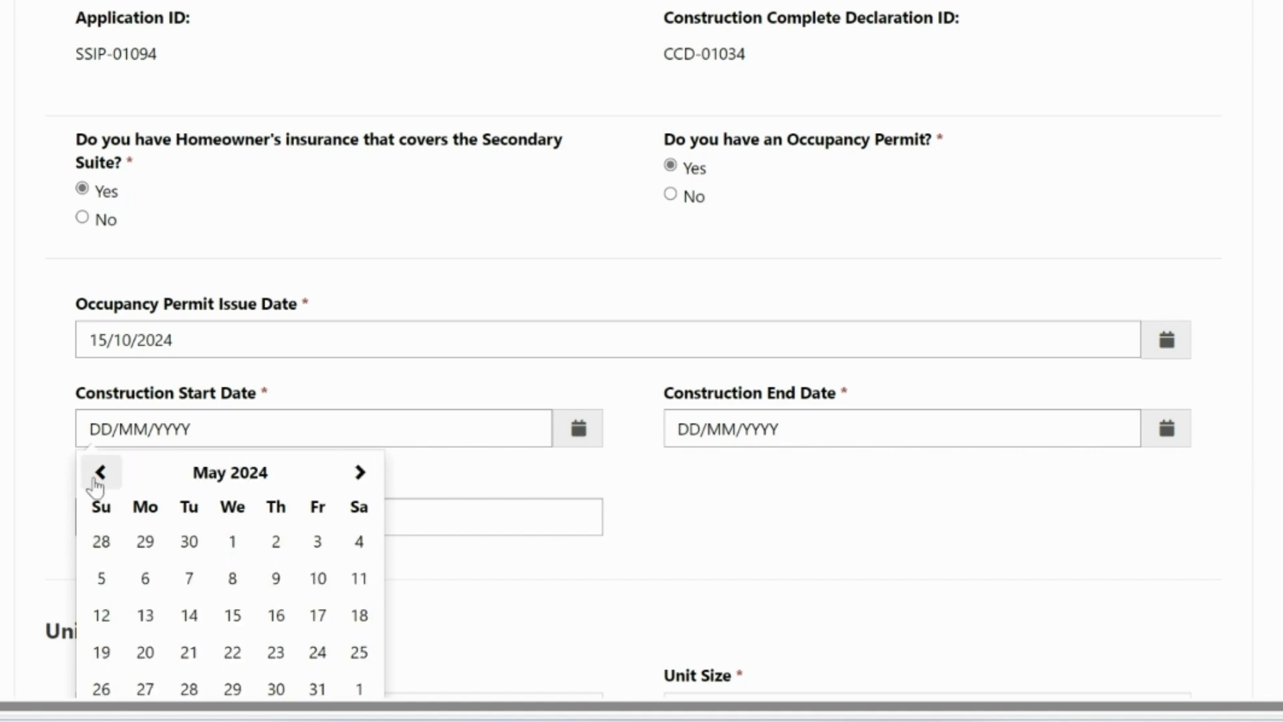
left_click(97, 482)
left_click(190, 583)
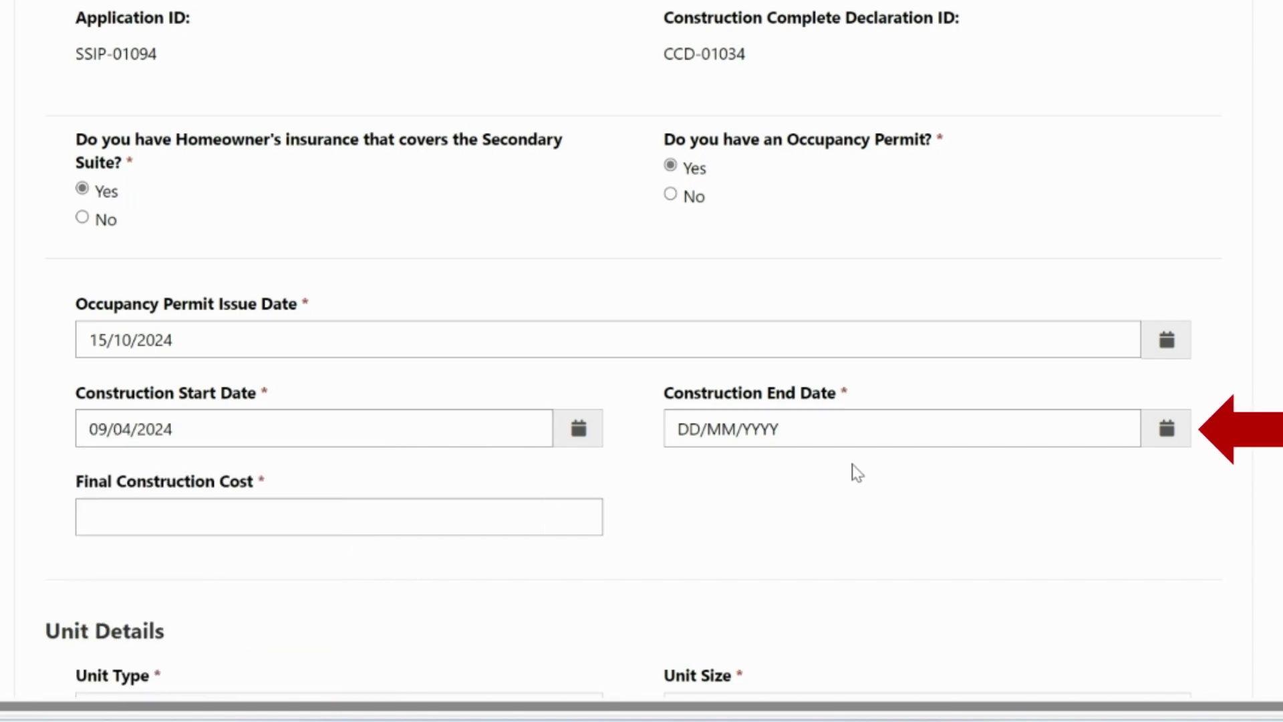
left_click(1166, 434)
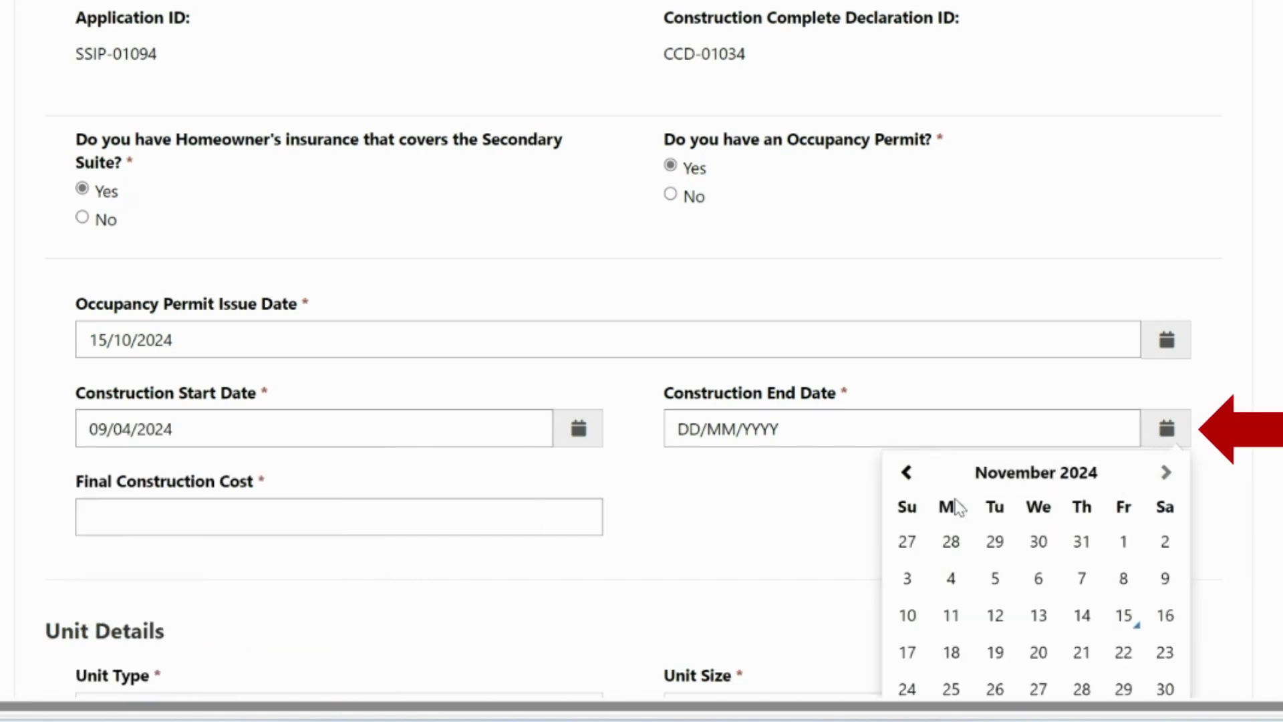
left_click(906, 473)
left_click(906, 473)
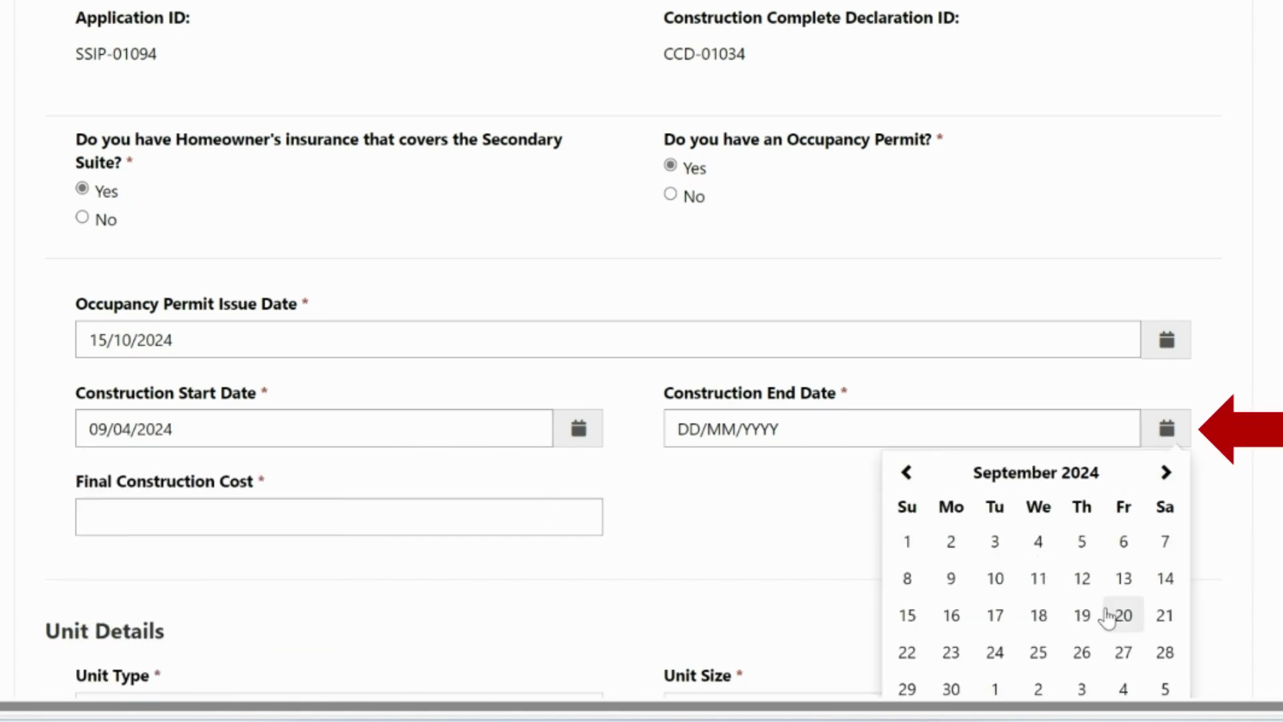
left_click(1122, 582)
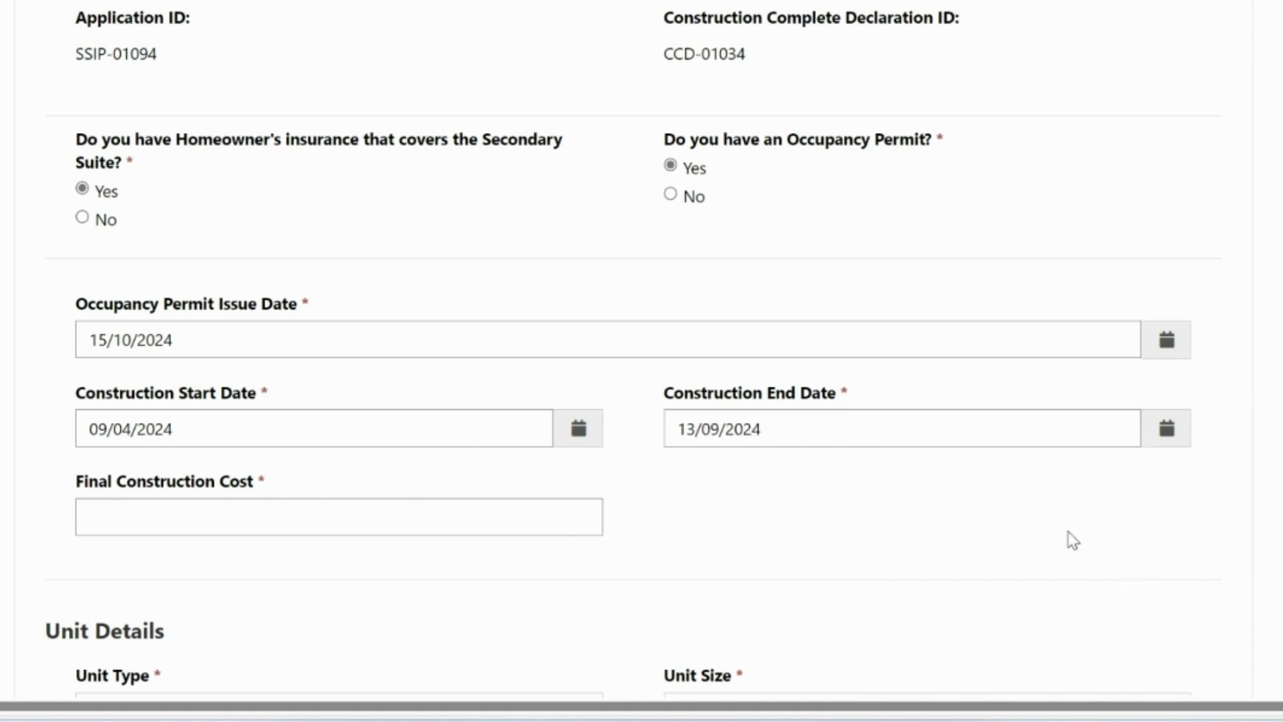
scroll(1069, 537, "down", 2)
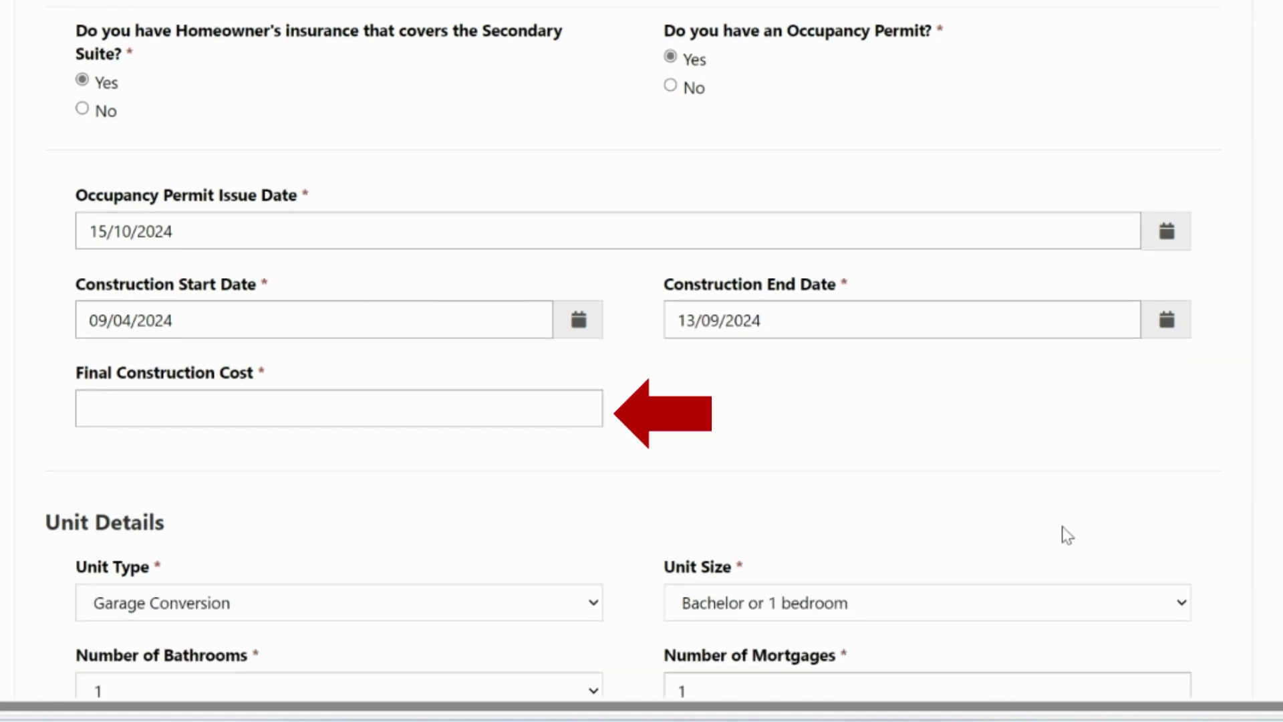
- Enter a final construction cost of 83495 and choose Yes to request additional funds
left_click(135, 415)
type("8349")
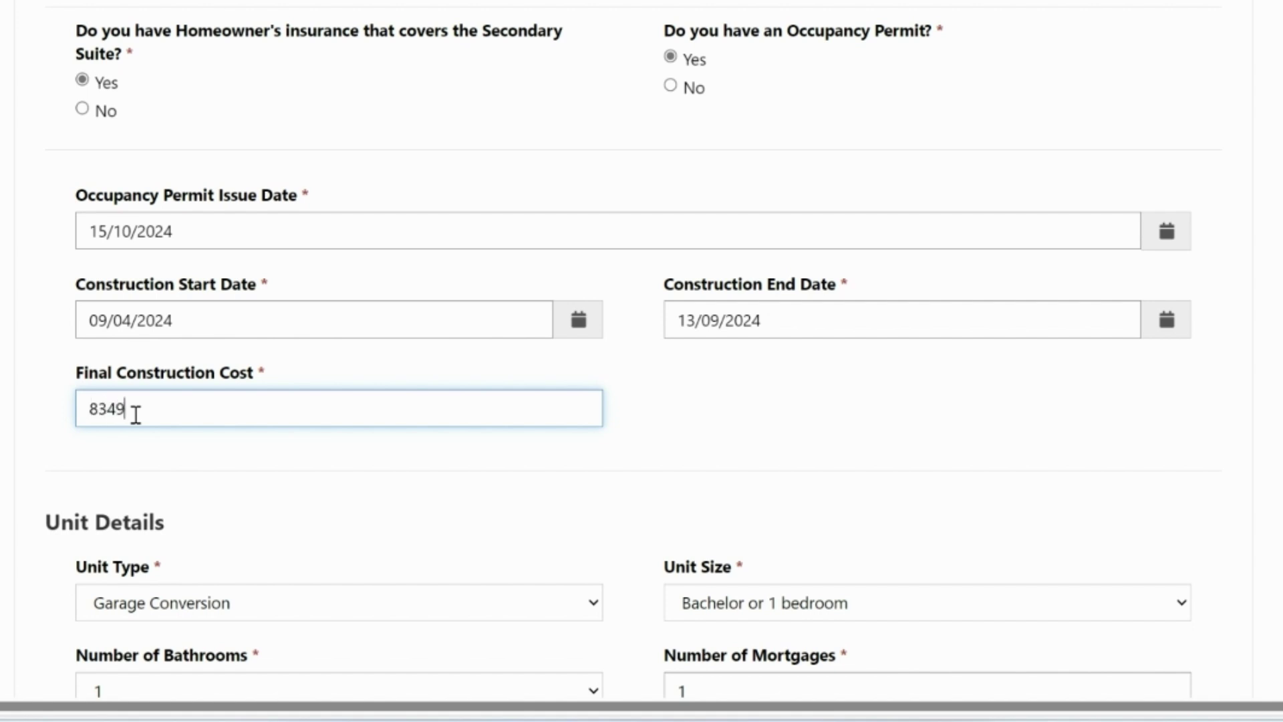
type("5")
key("Tab")
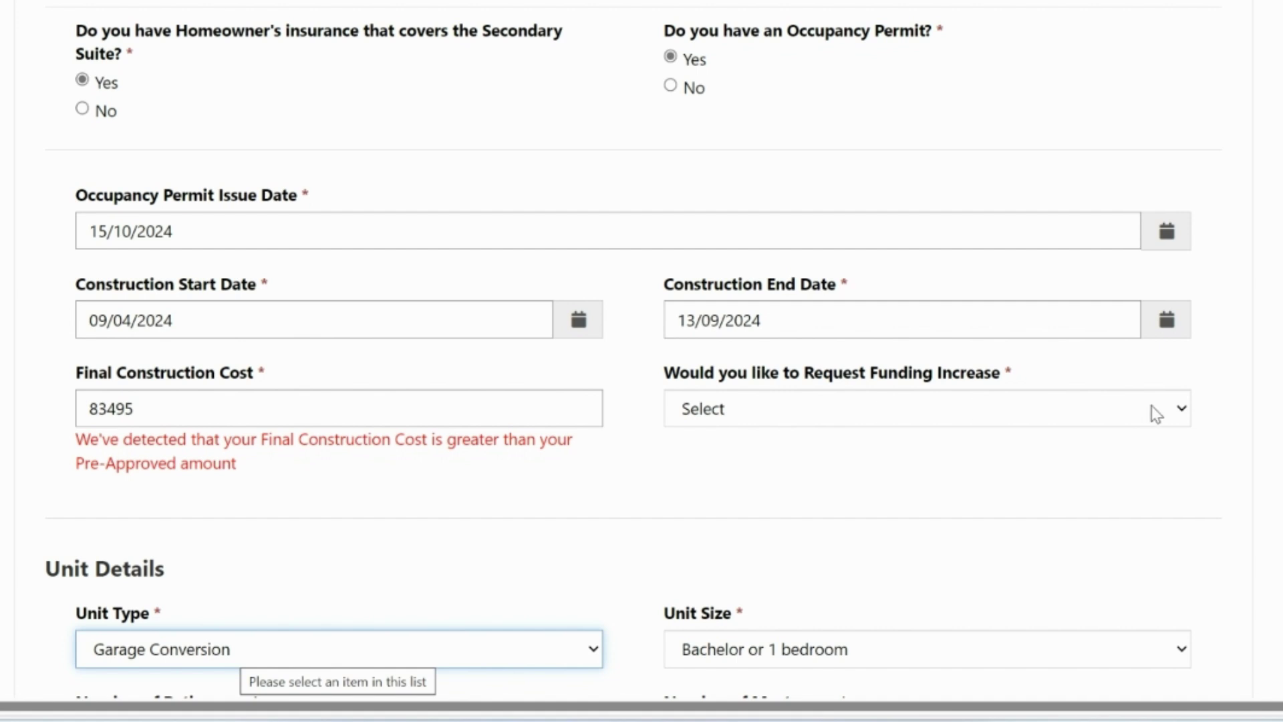
left_click(1180, 411)
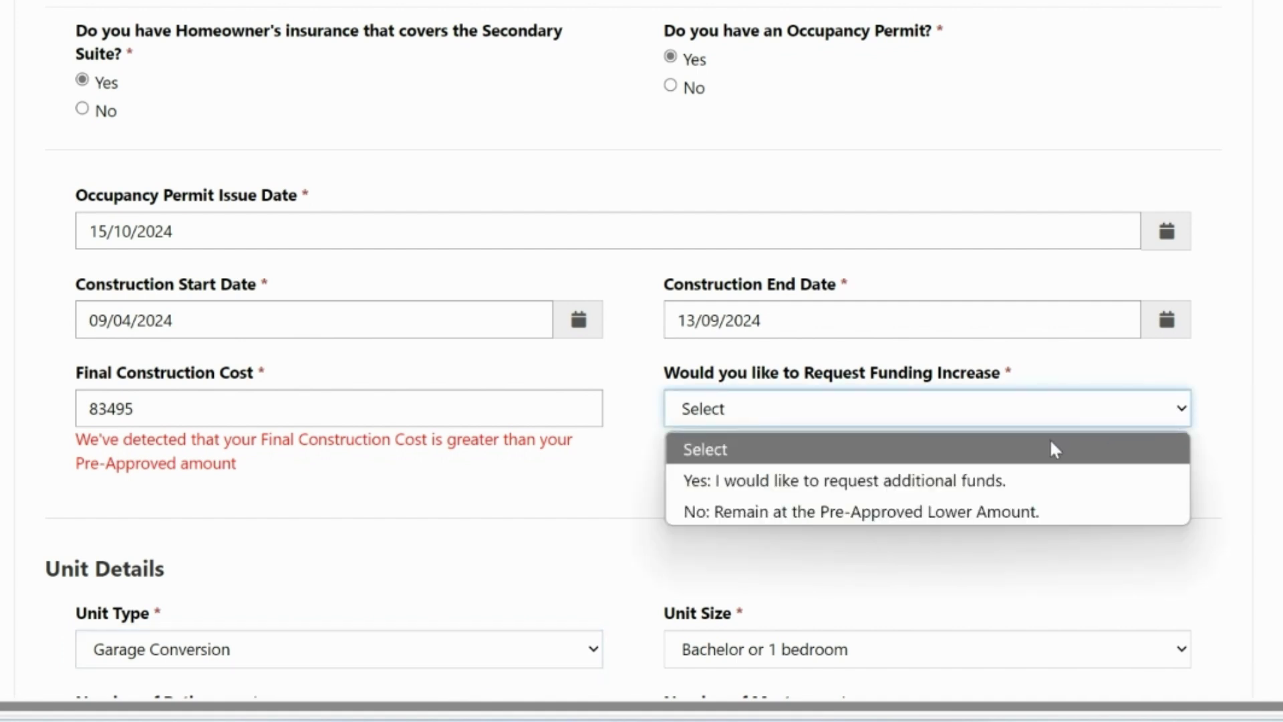
left_click(1047, 482)
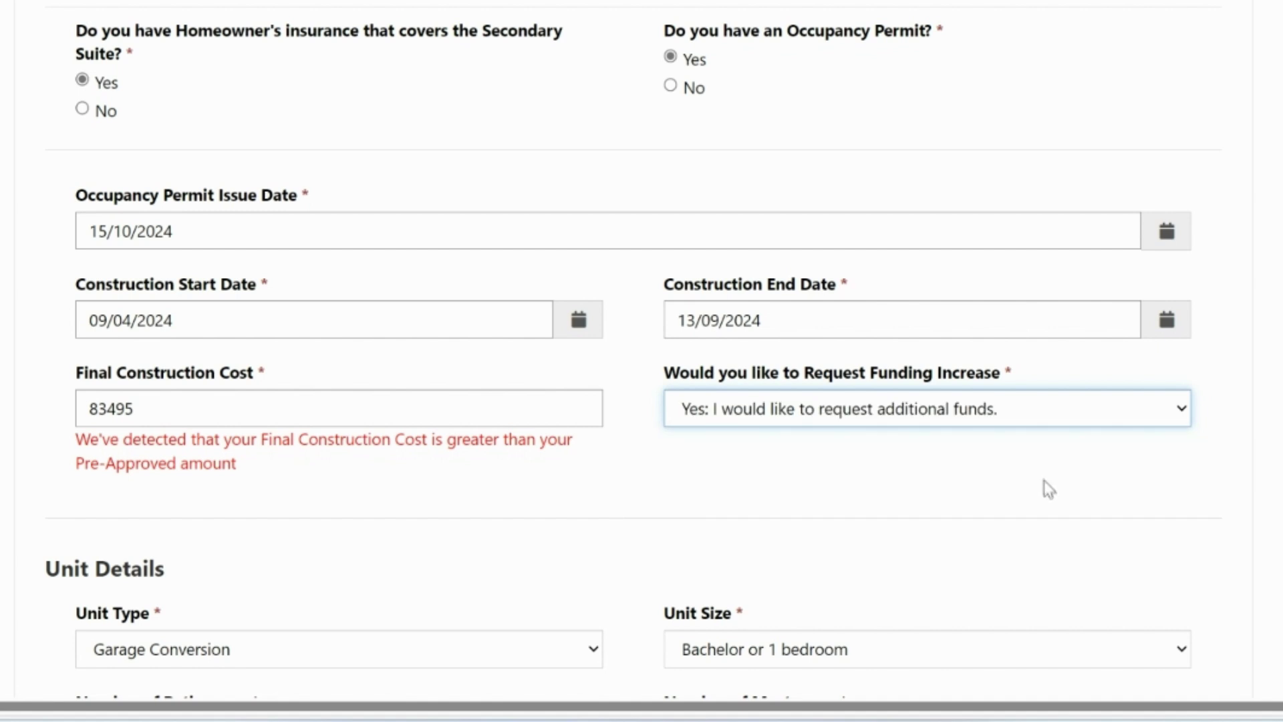
- Set the unit to Garden Suite, Bachelor or 1 bedroom, with 1 bathroom
scroll(1049, 490, "down", 3)
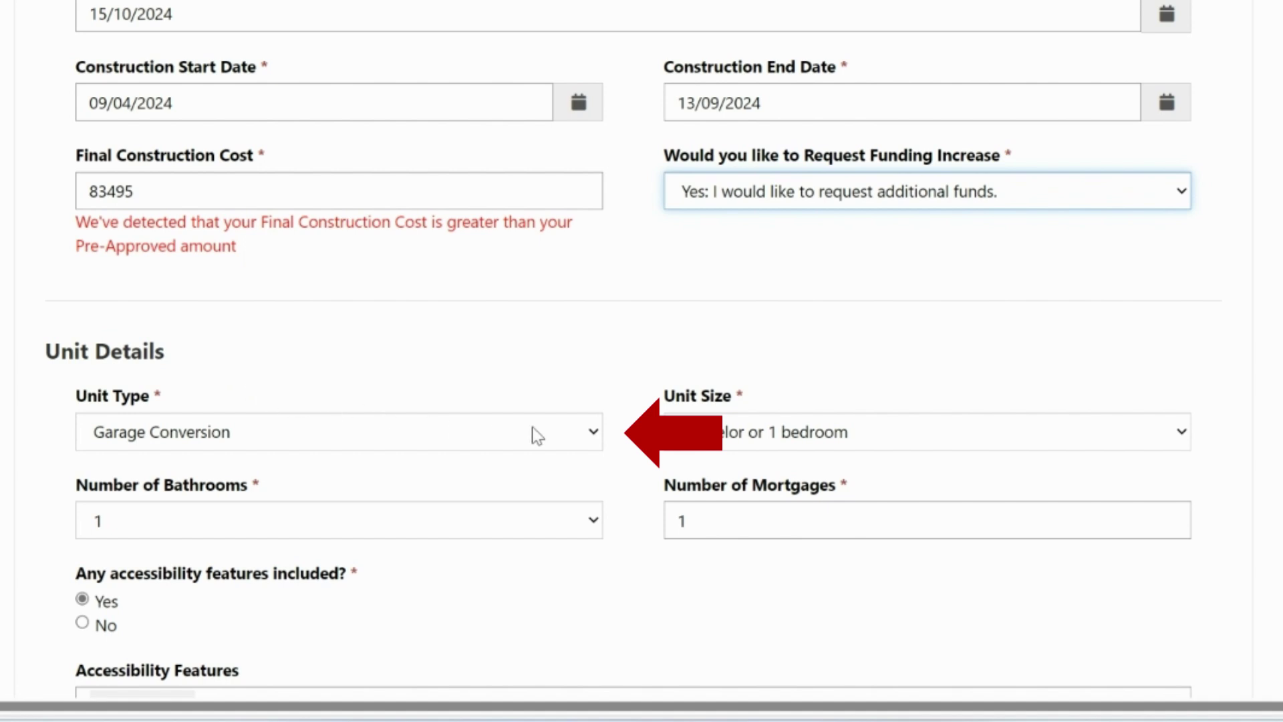
left_click(592, 433)
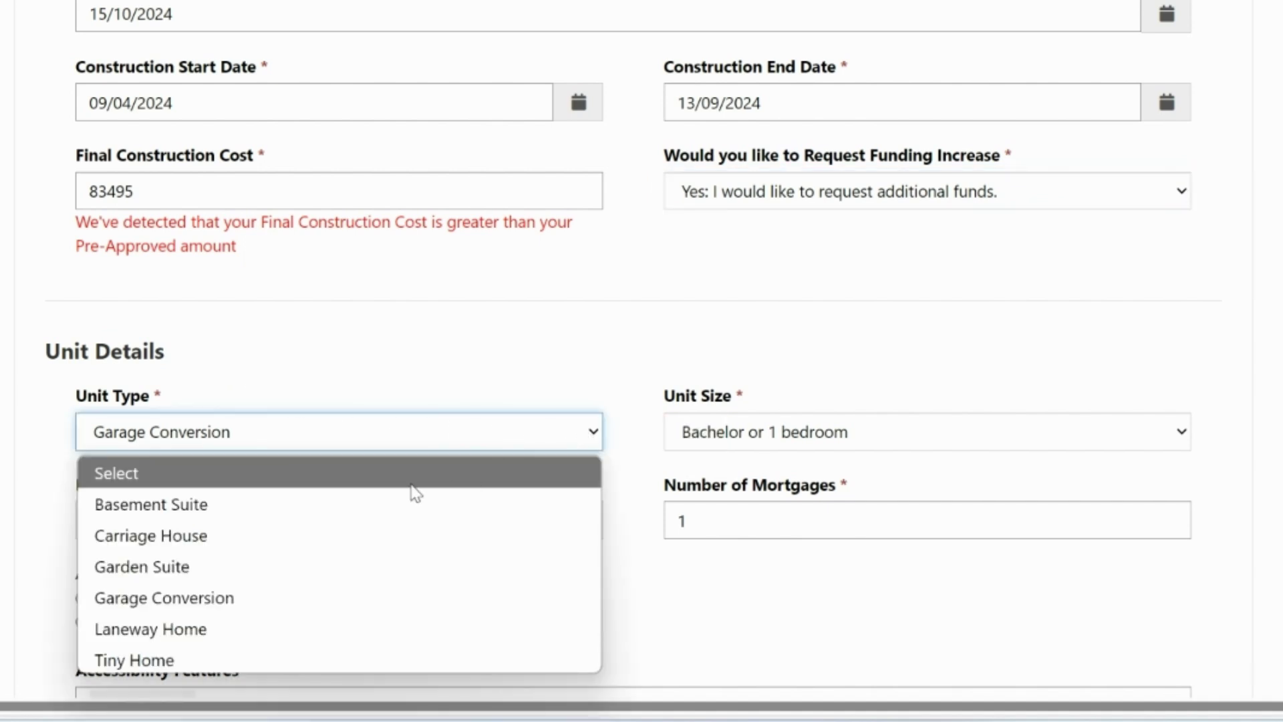
left_click(359, 575)
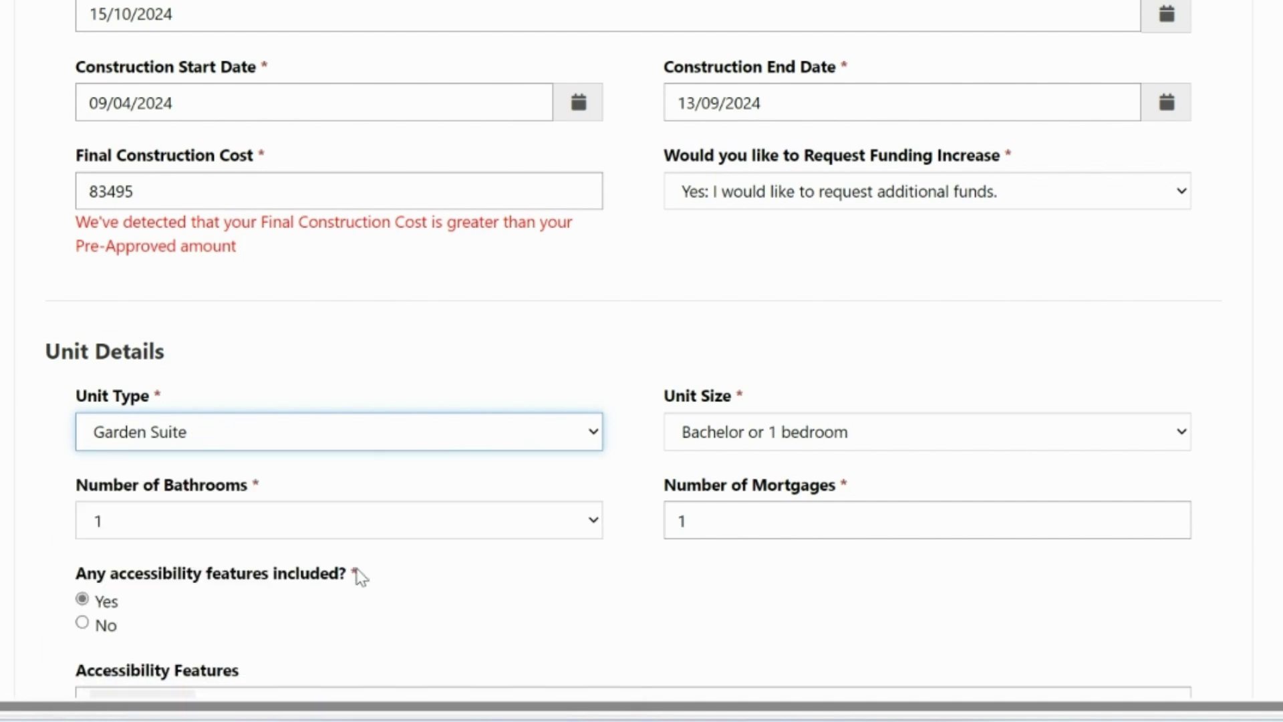
left_click(1181, 433)
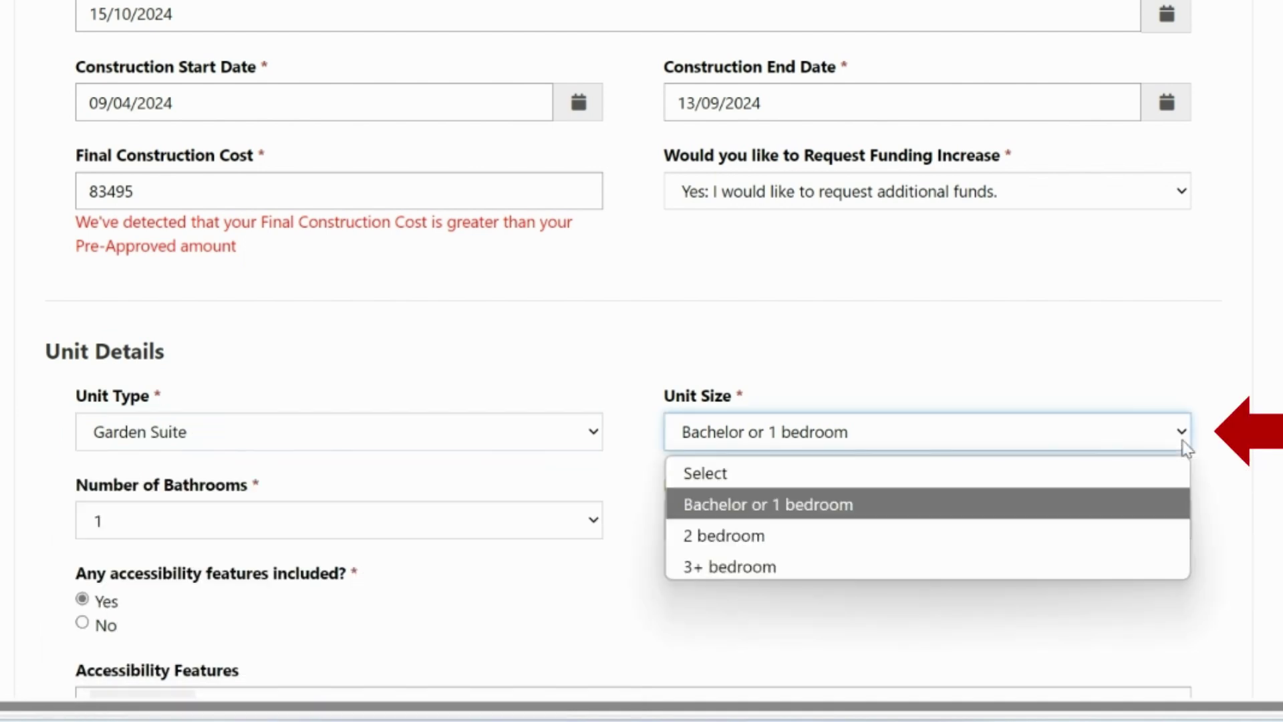
left_click(895, 520)
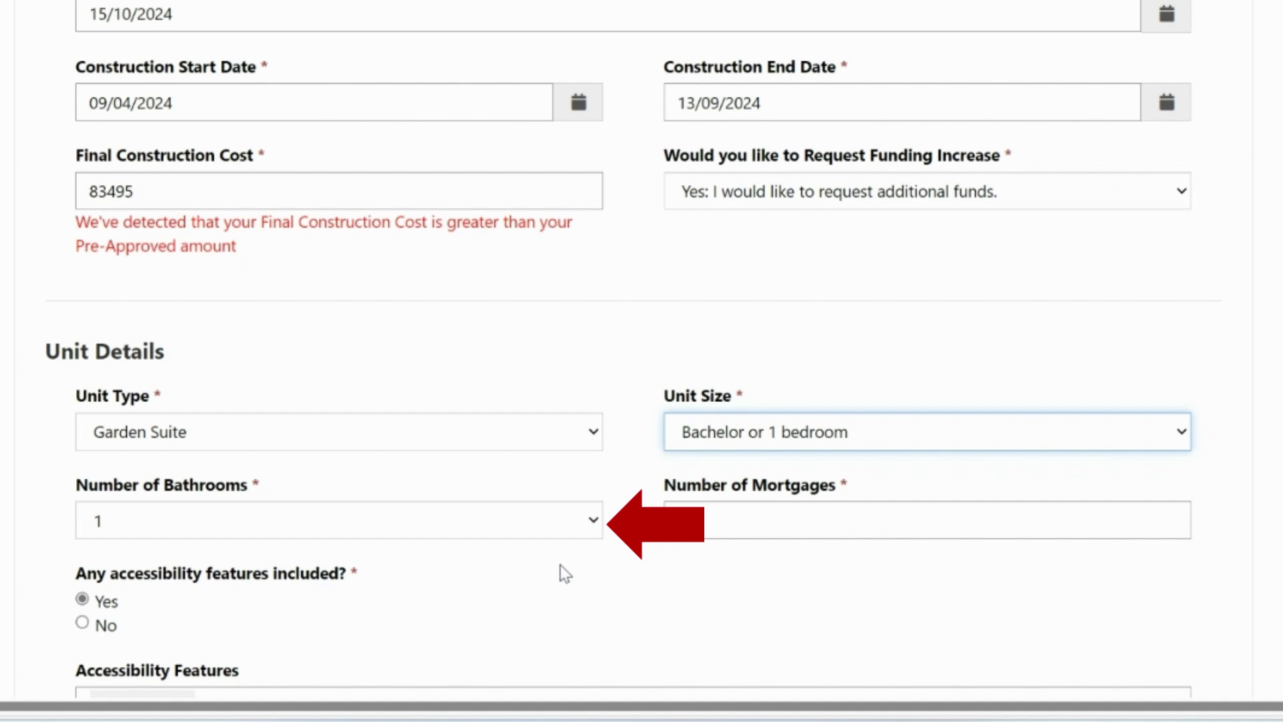
left_click(592, 529)
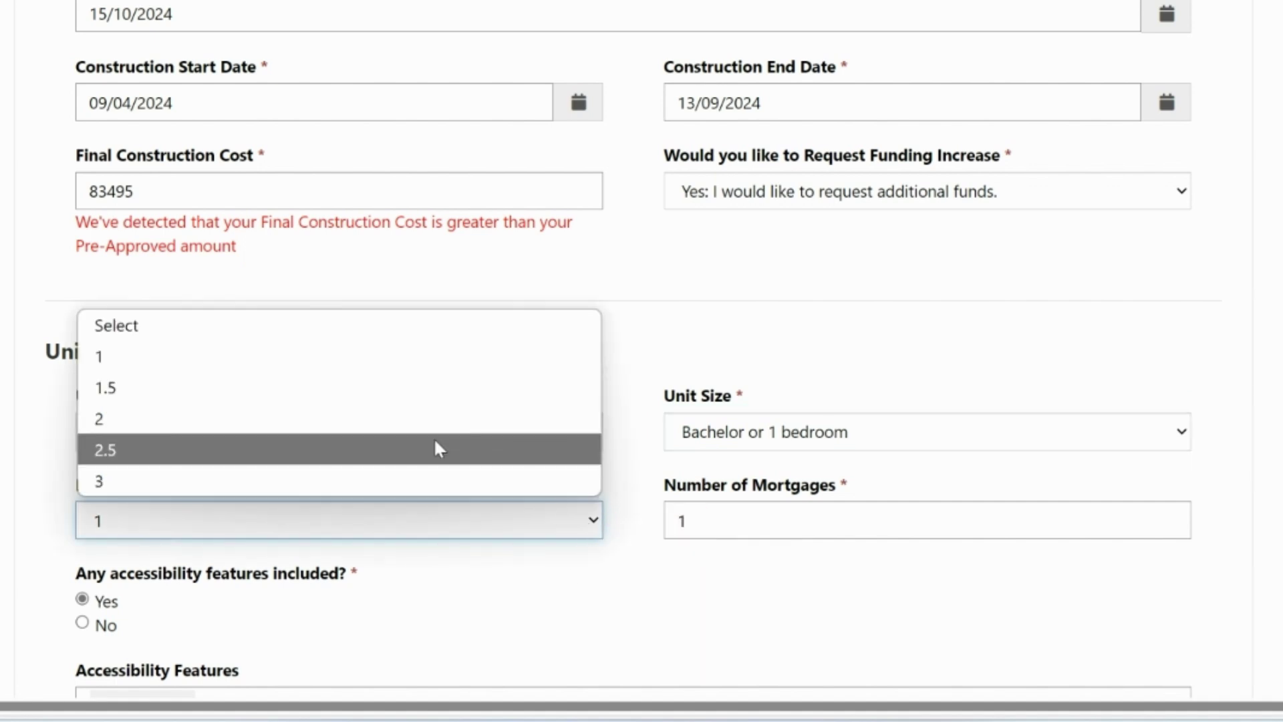
left_click(429, 366)
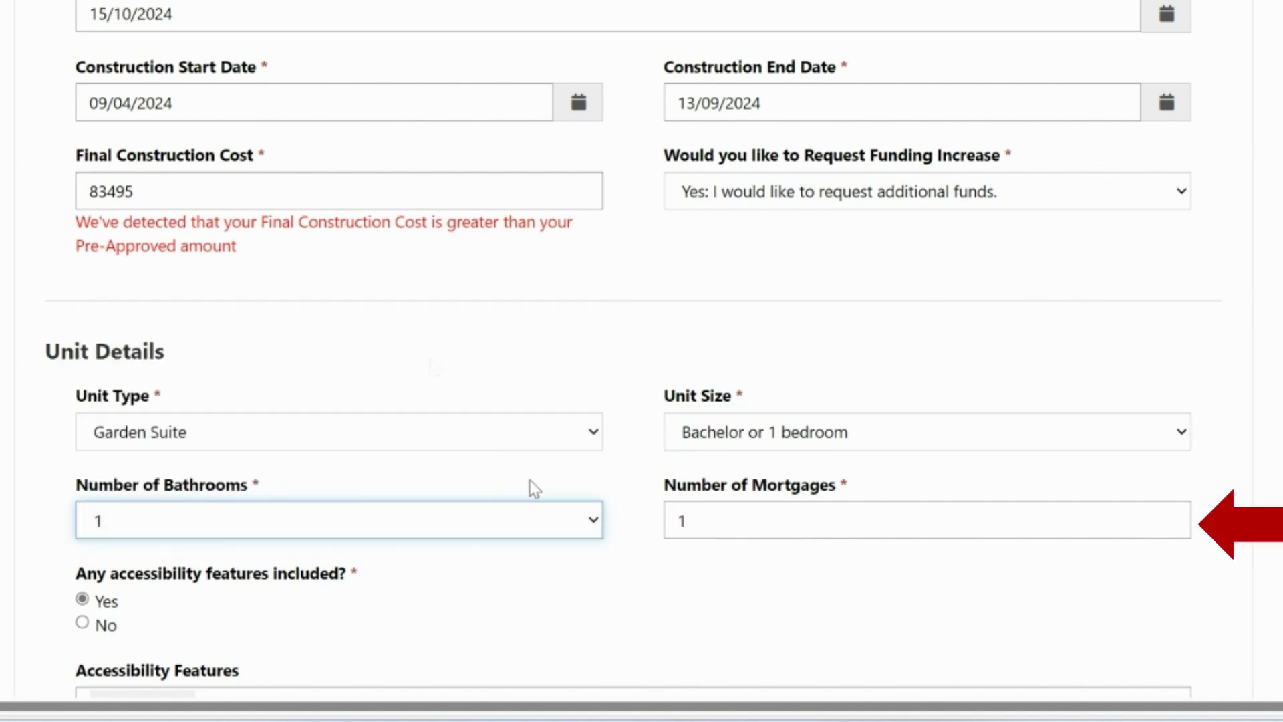
left_click(725, 576)
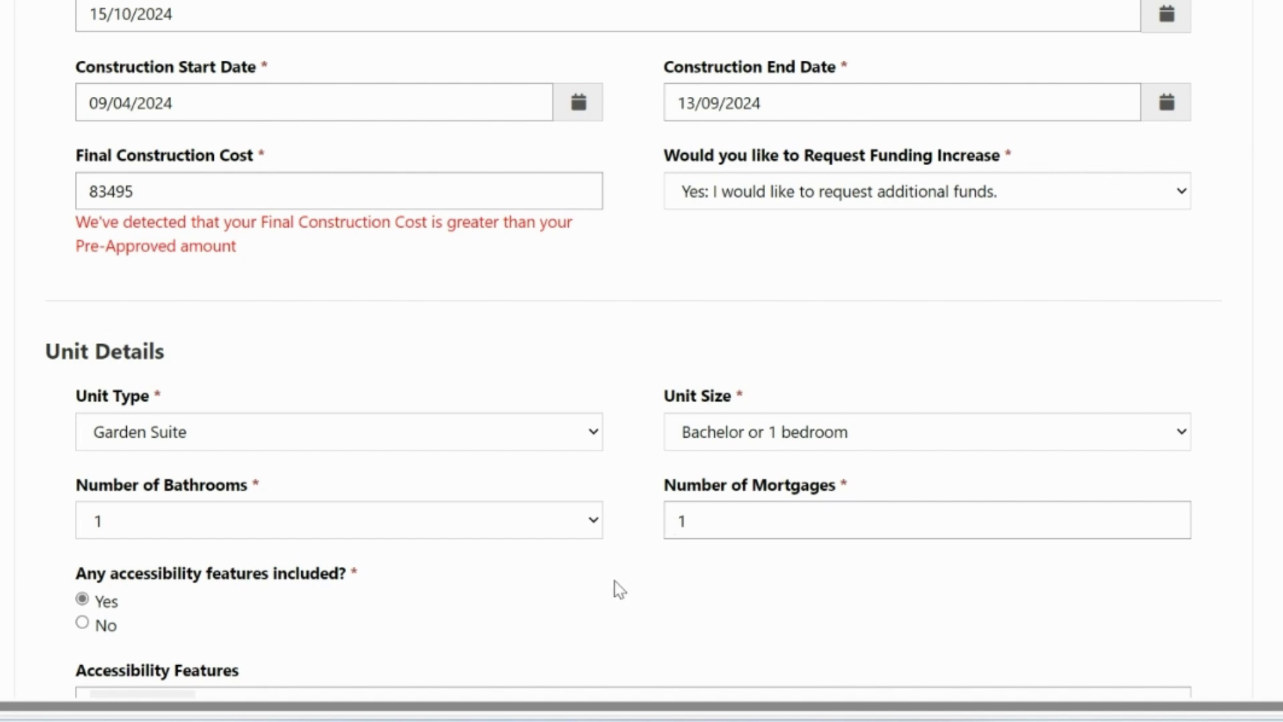
scroll(614, 581, "down", 3)
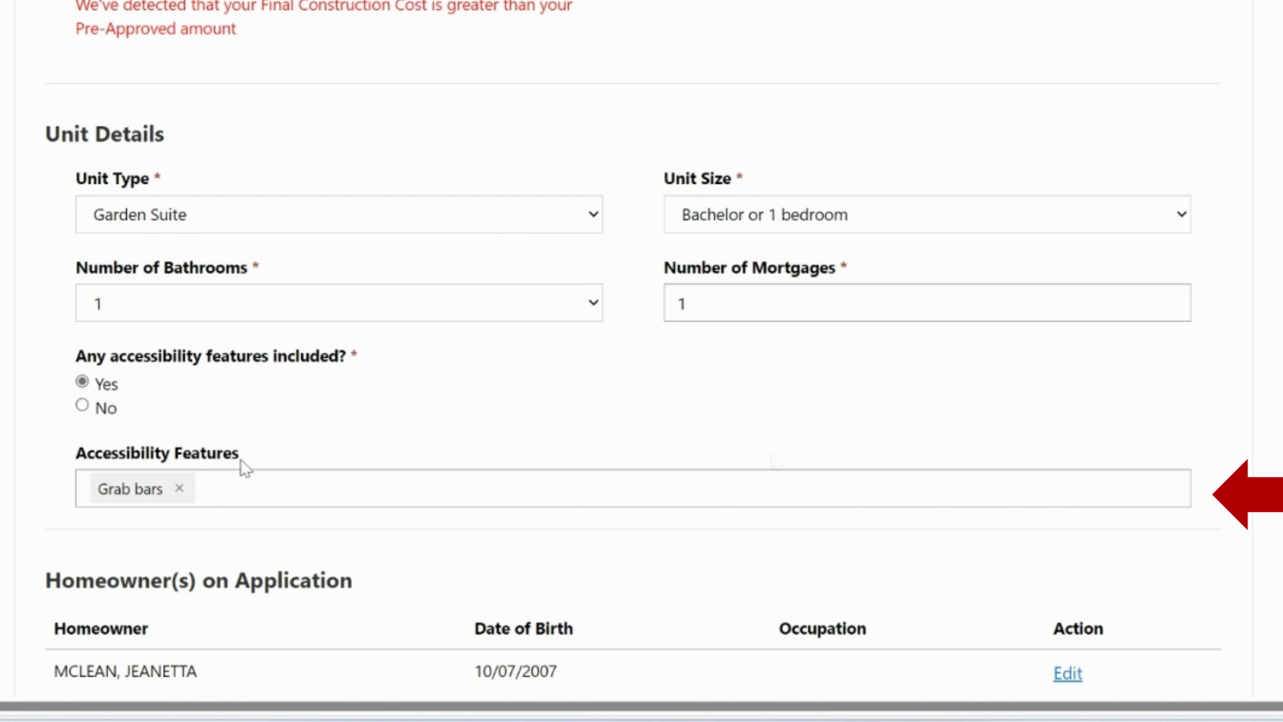
- Add Non-slip flooring to the accessibility features alongside Grab bars
left_click(1181, 496)
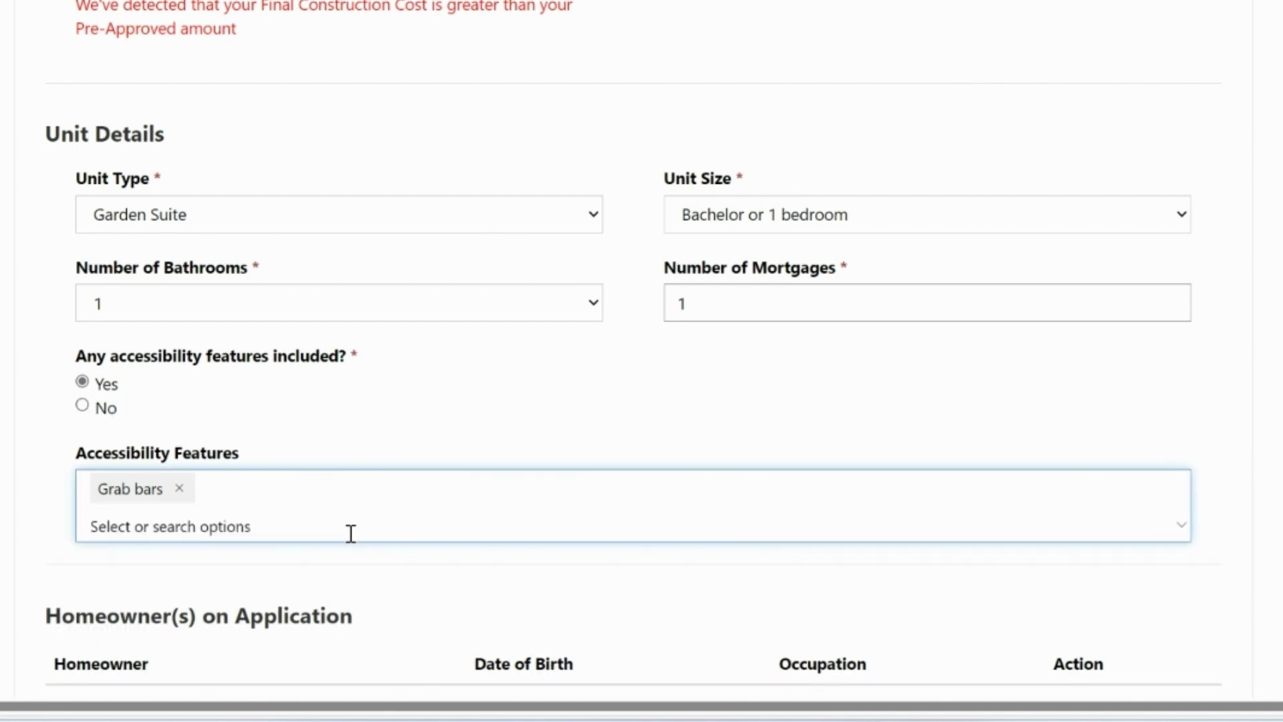
scroll(154, 528, "down", 3)
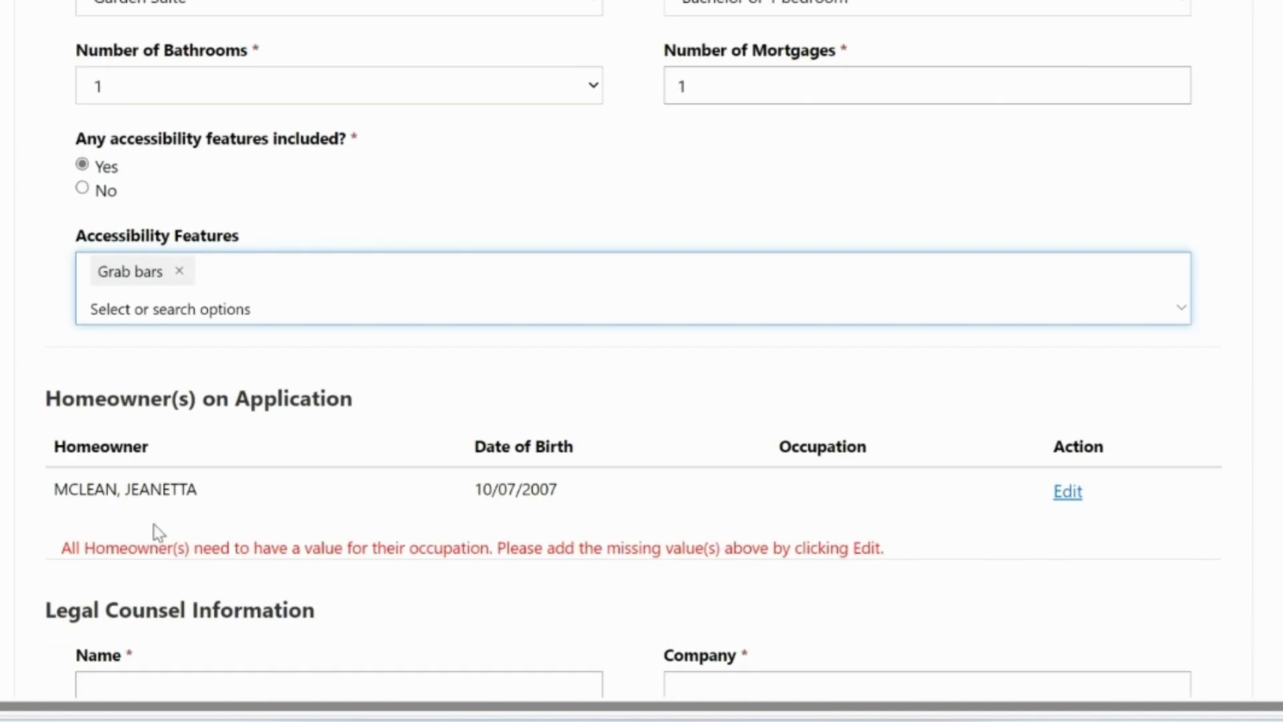
left_click(116, 311)
type("fl")
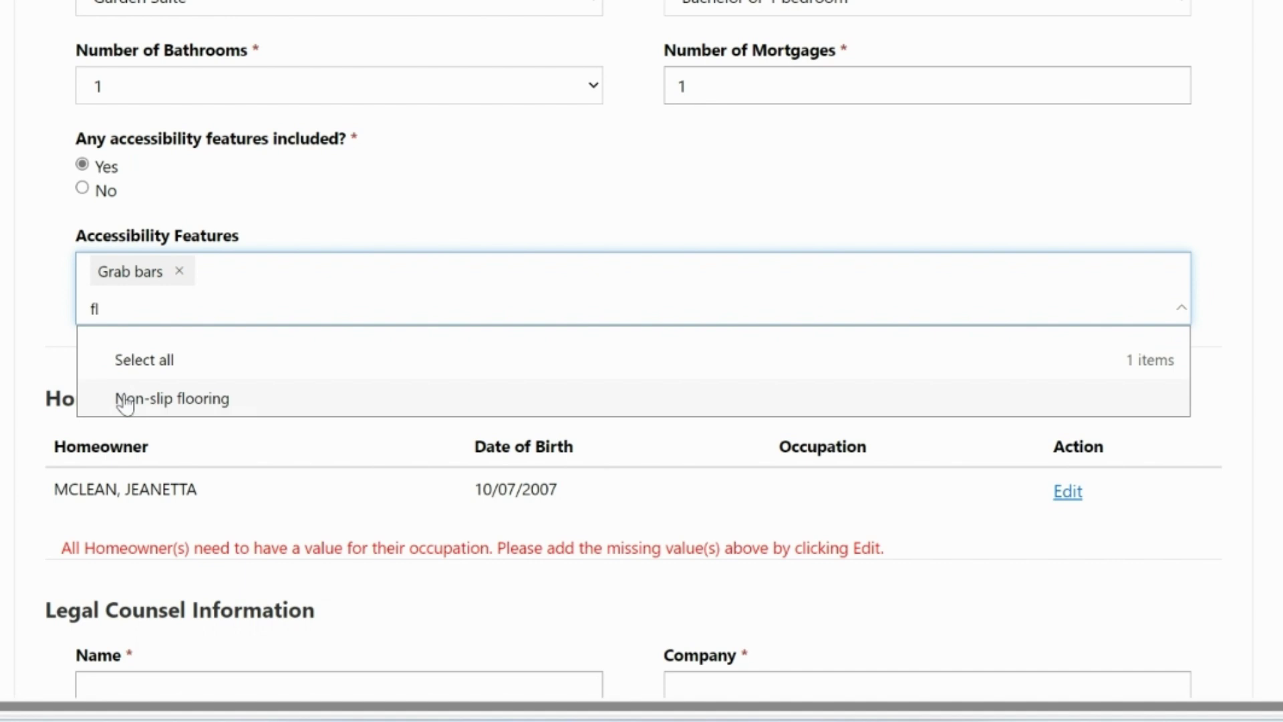
left_click(125, 401)
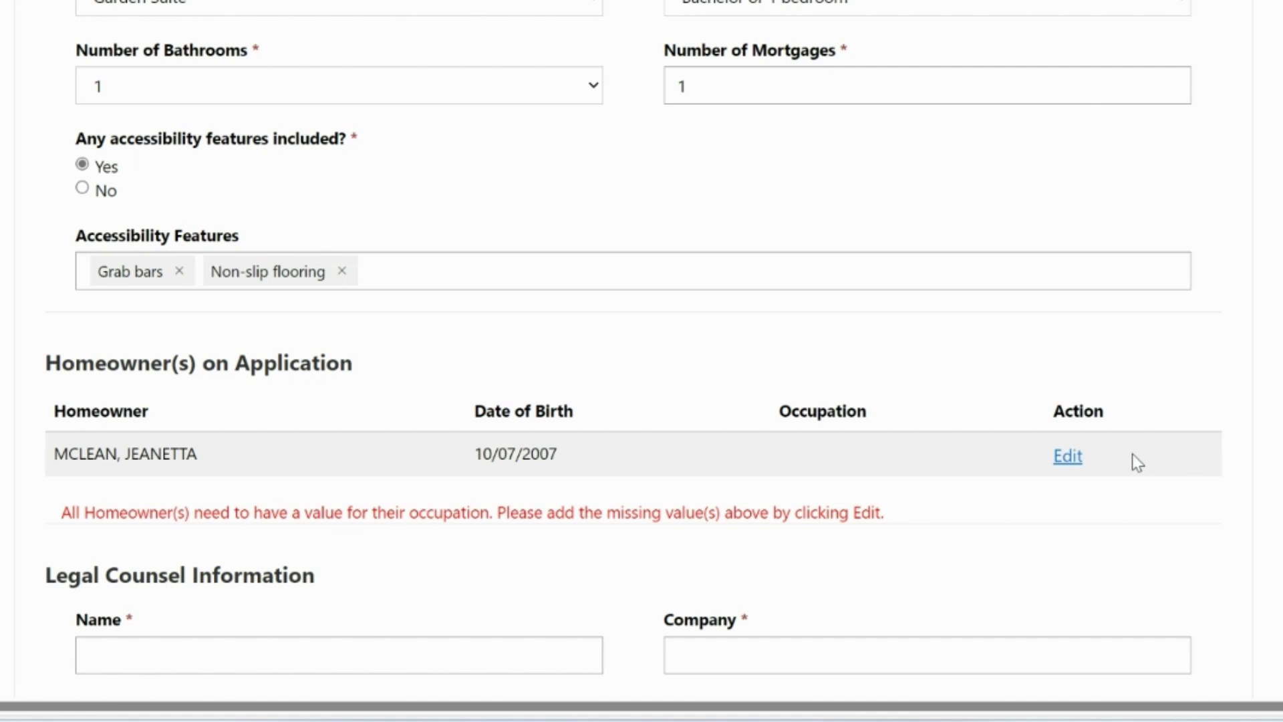
left_click(1068, 457)
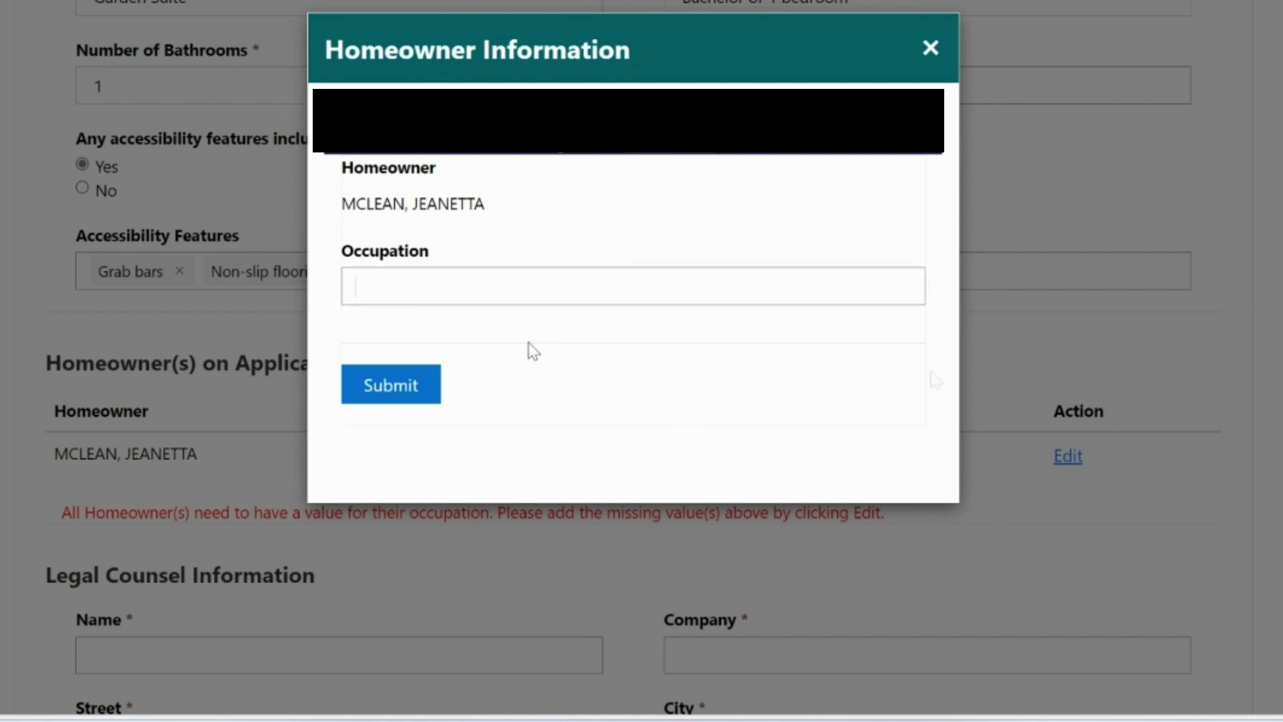
- Set the homeowner's occupation to 'Manager- Manufacturing' and submit it
type("Manager- Manufacturing")
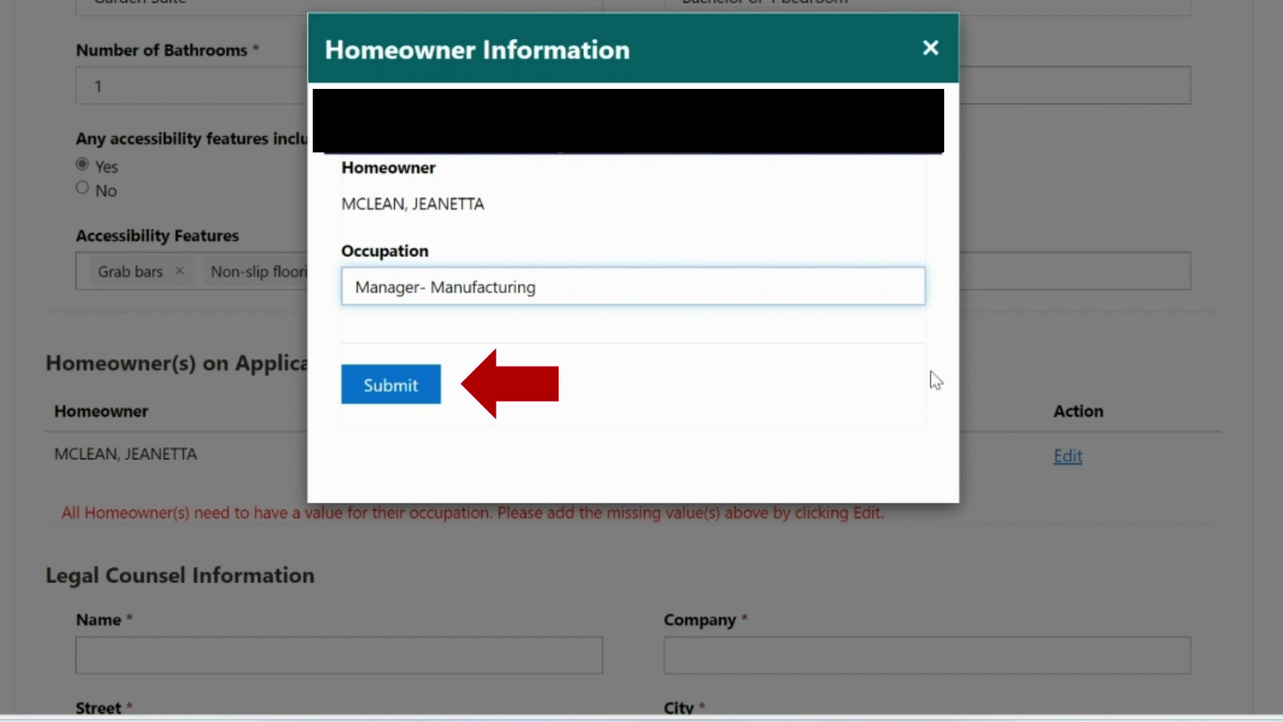
left_click(412, 386)
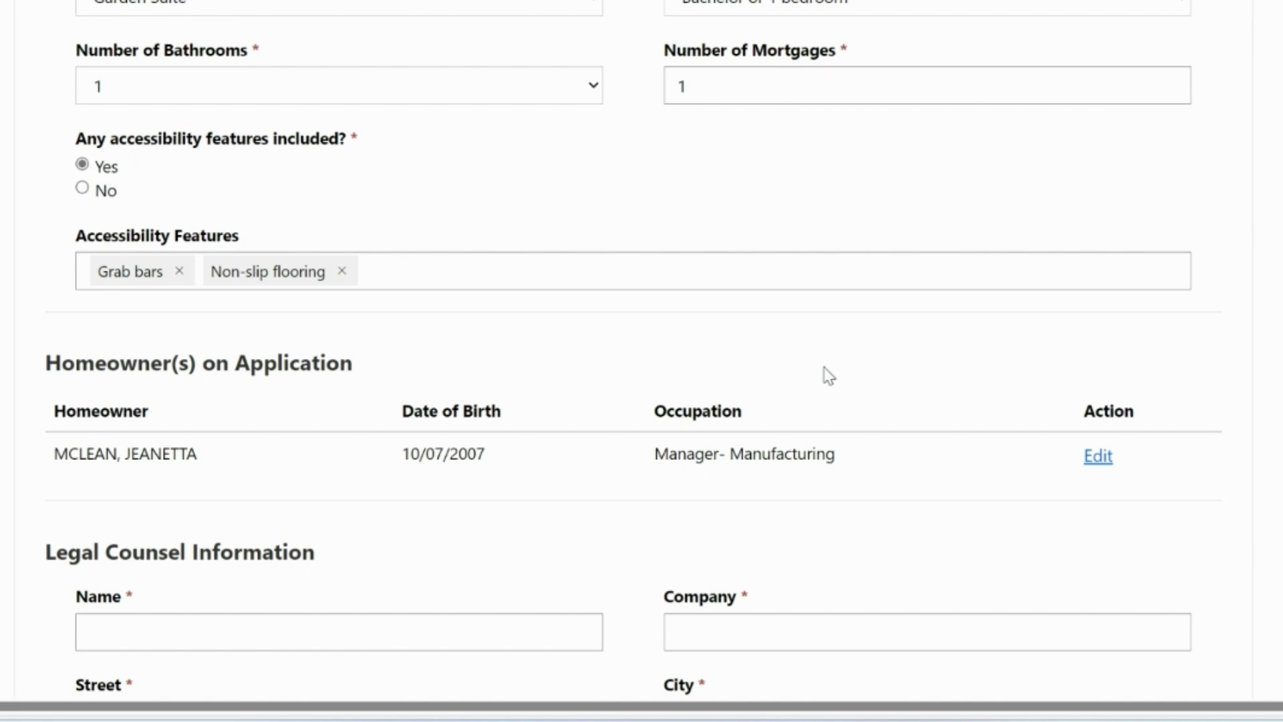
- Fill in the legal counsel's name, company, address, phone and email
scroll(828, 376, "down", 3)
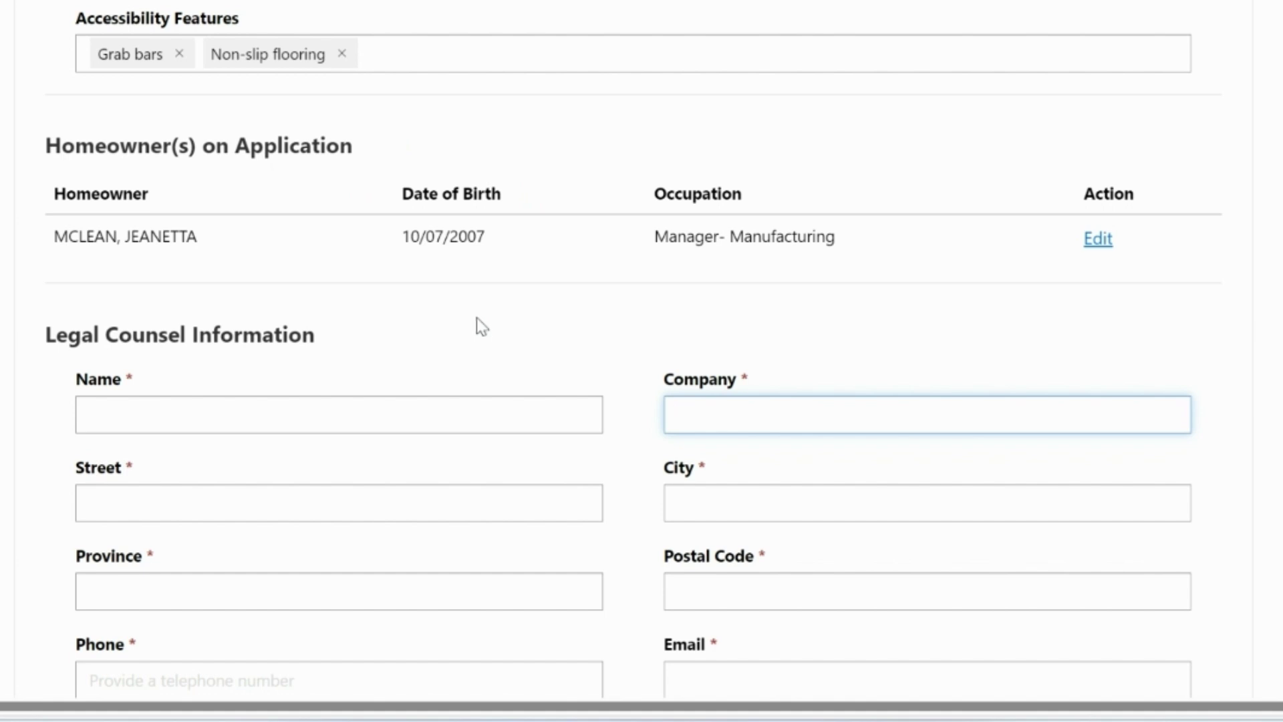
left_click(122, 409)
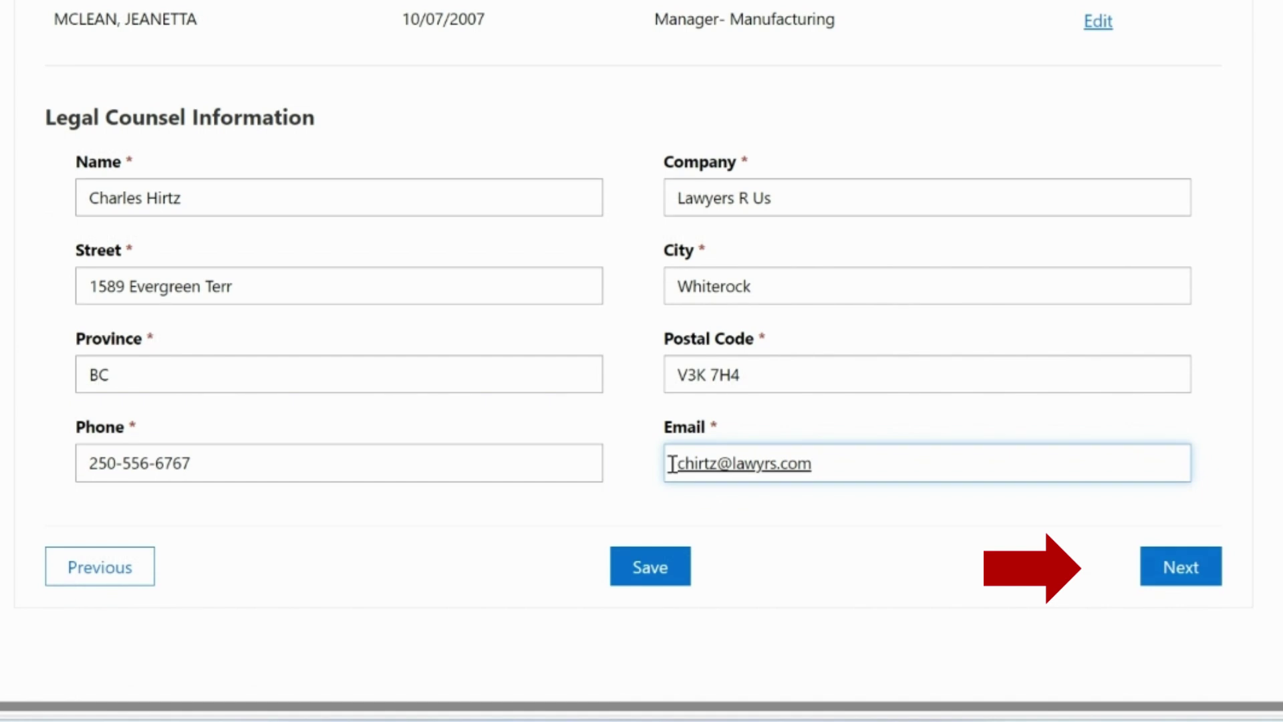
- Advance from the declaration to the Supporting Files tab
left_click(1168, 573)
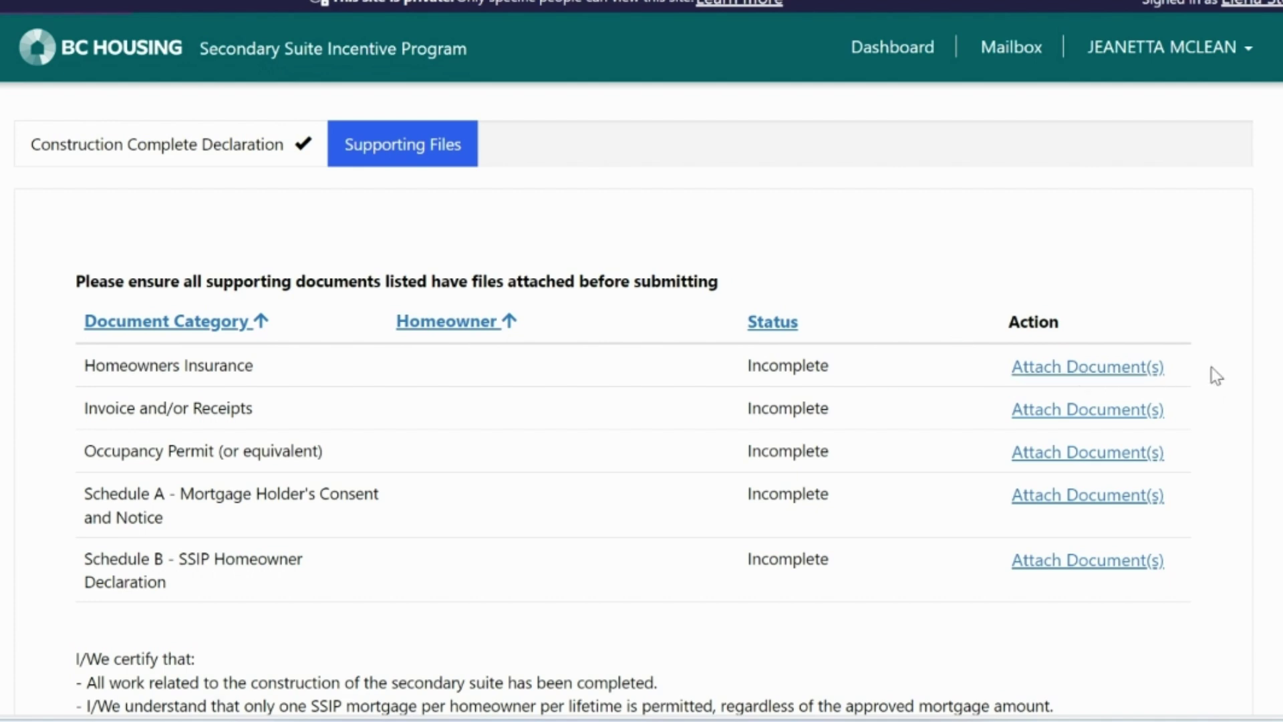
- Upload the Home Insurance policy file under Homeowners Insurance
left_click(1084, 374)
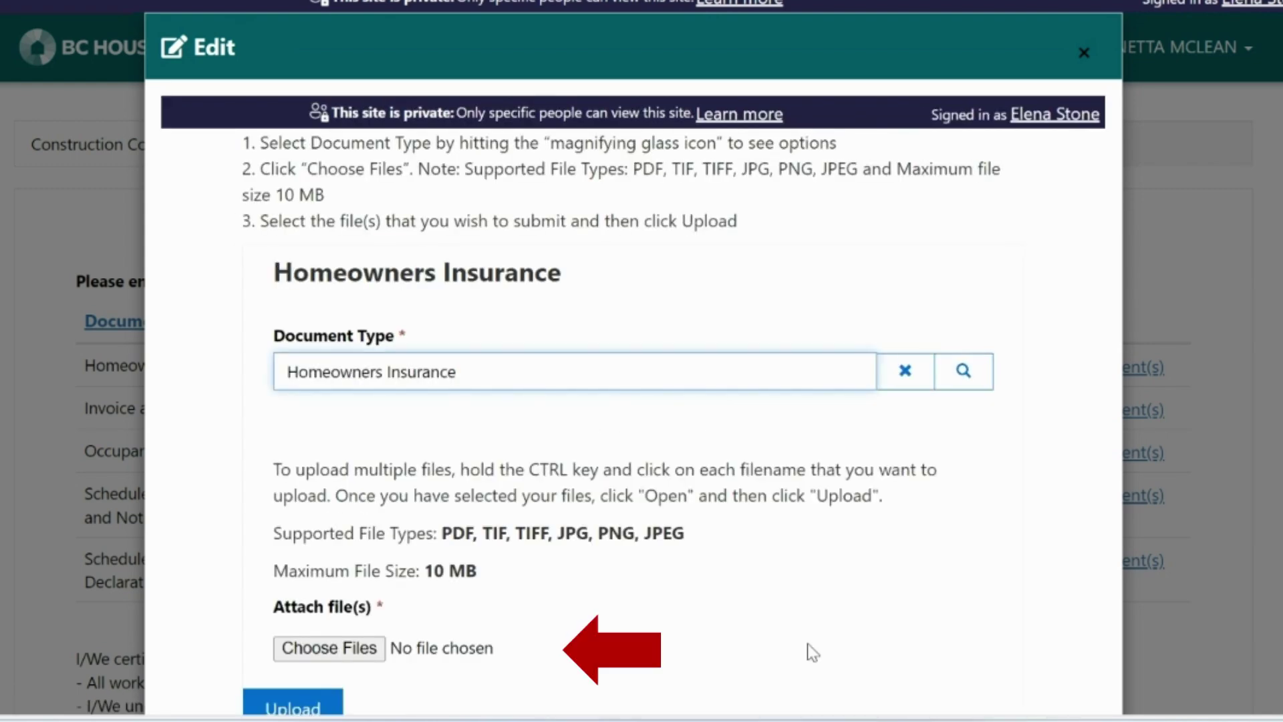
left_click(328, 650)
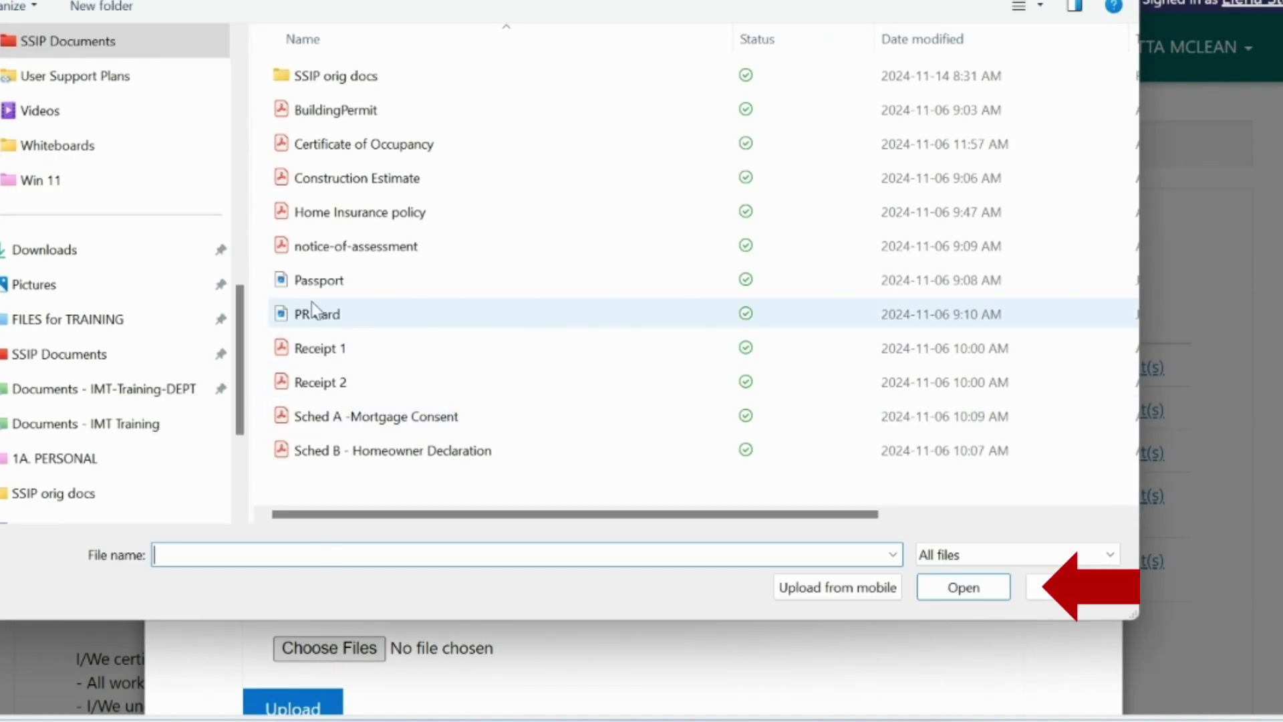
left_click(331, 211)
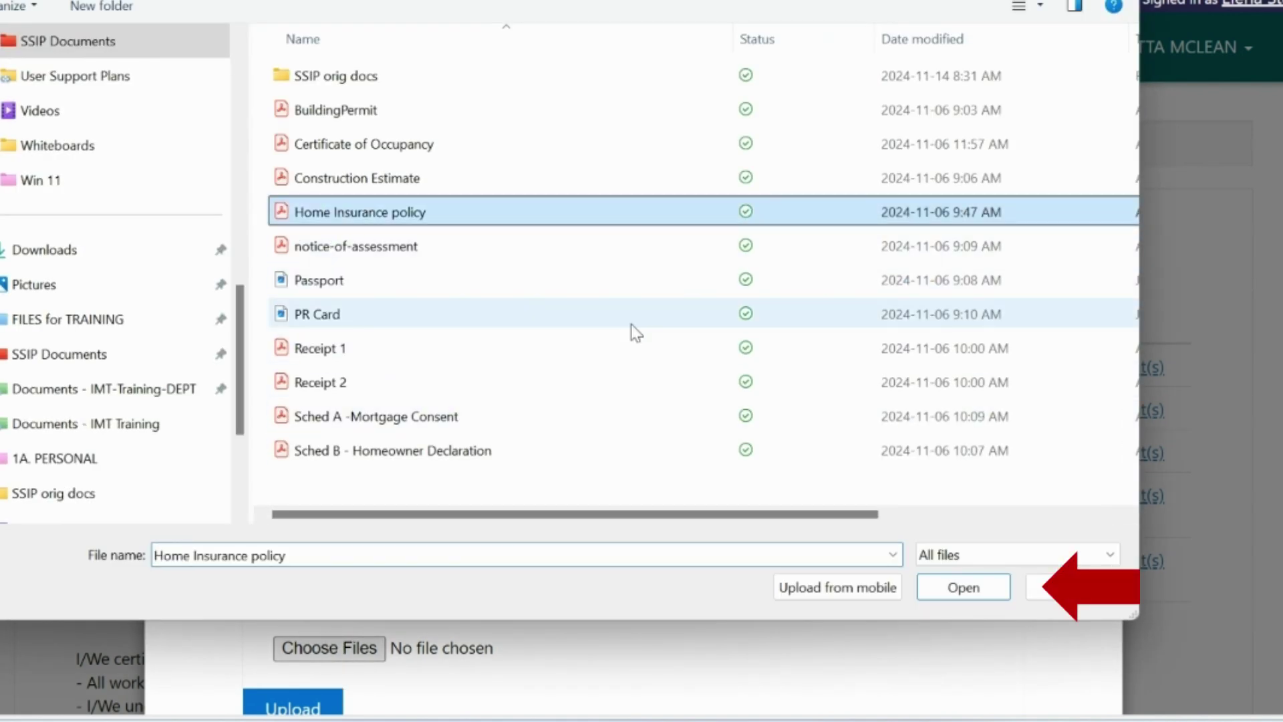
left_click(955, 588)
scroll(949, 594, "down", 3)
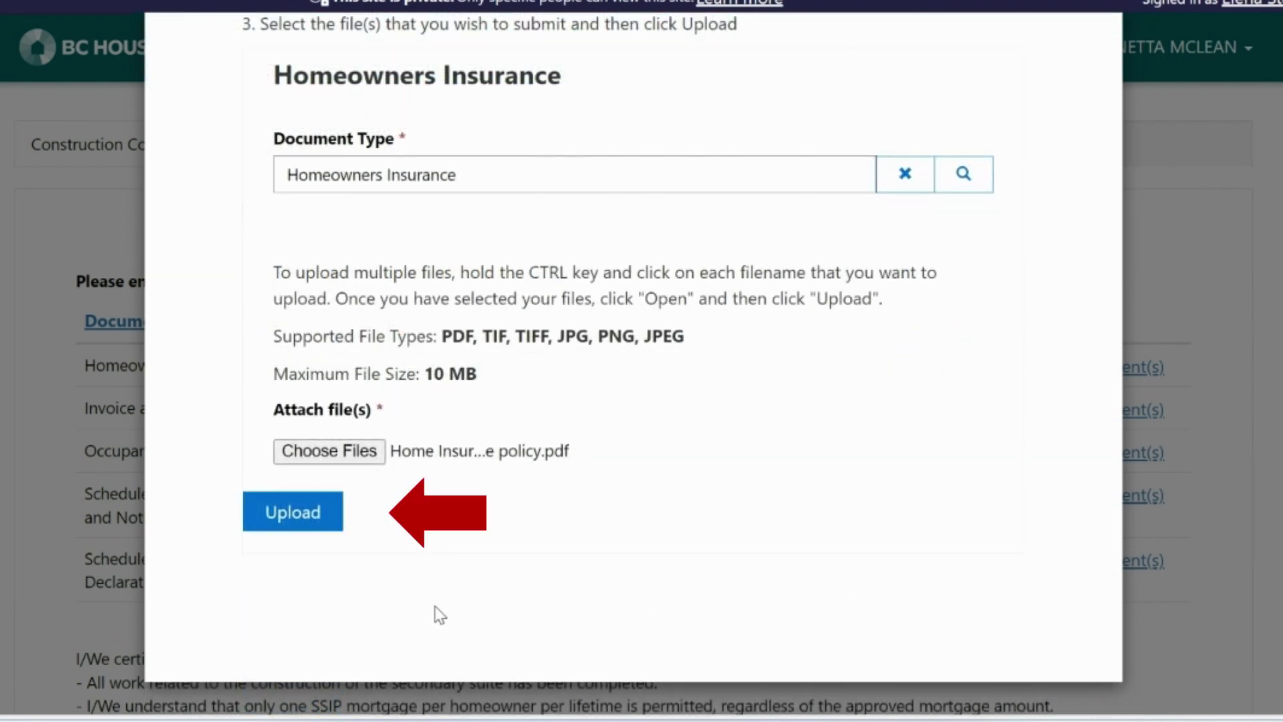
left_click(274, 513)
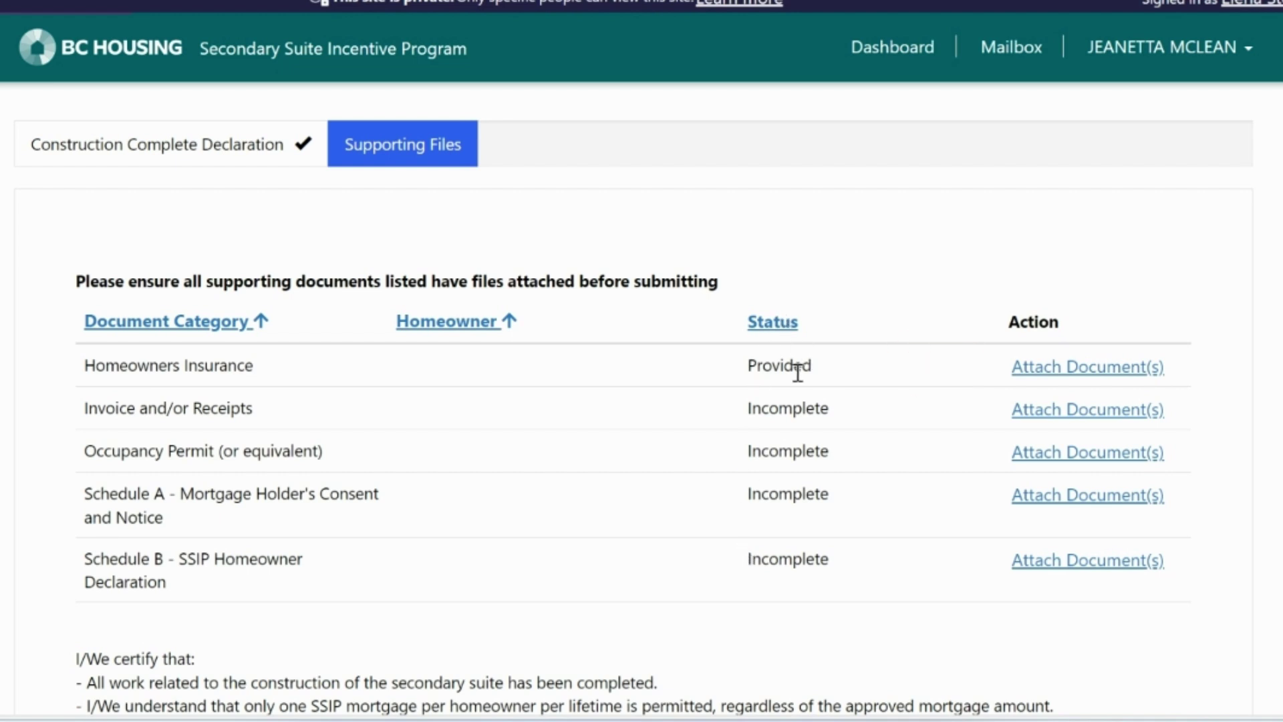
- Select Receipt 1 and Receipt 2 together and upload them under Invoice and/or Receipts
left_click(1095, 410)
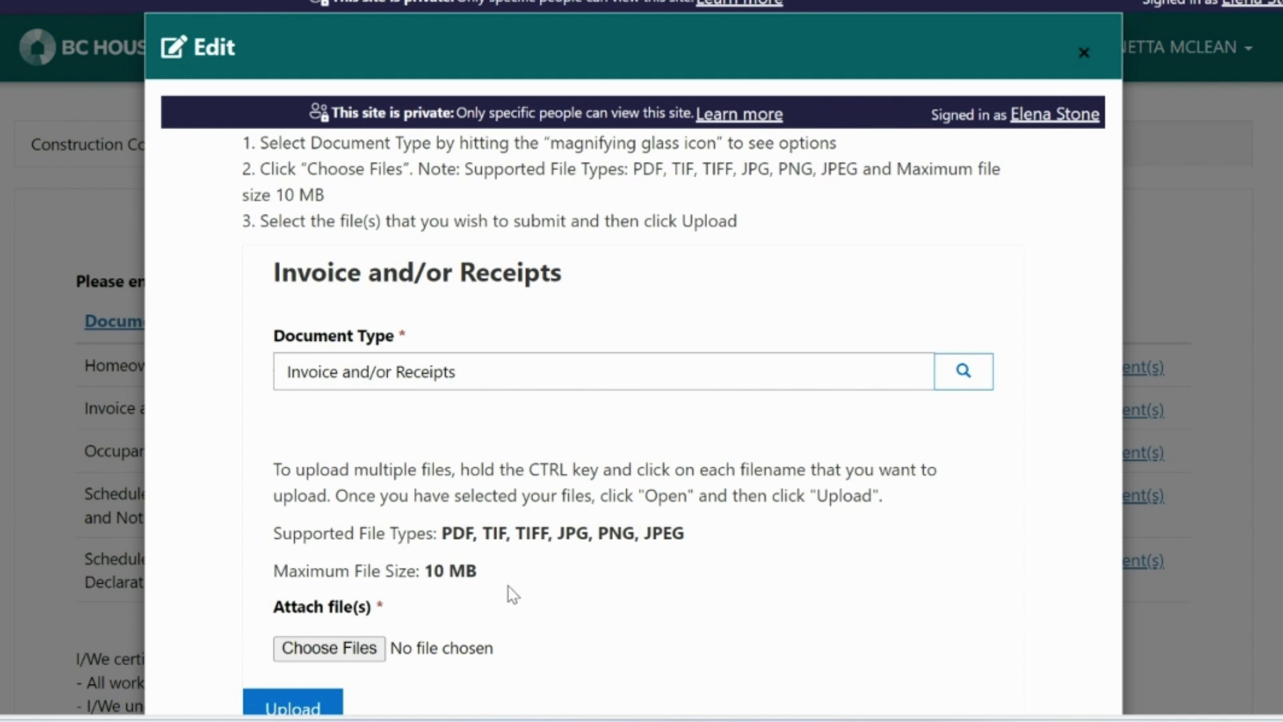
scroll(530, 599, "down", 3)
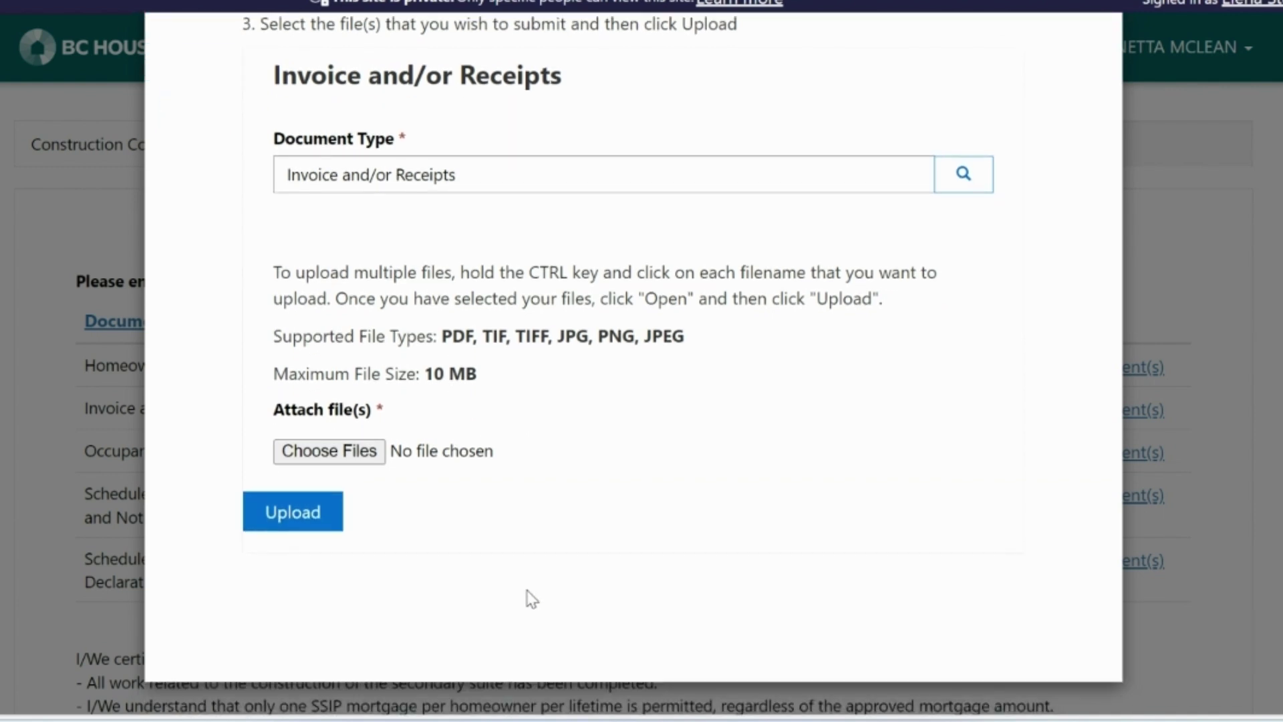
left_click(347, 454)
key("ctrl")
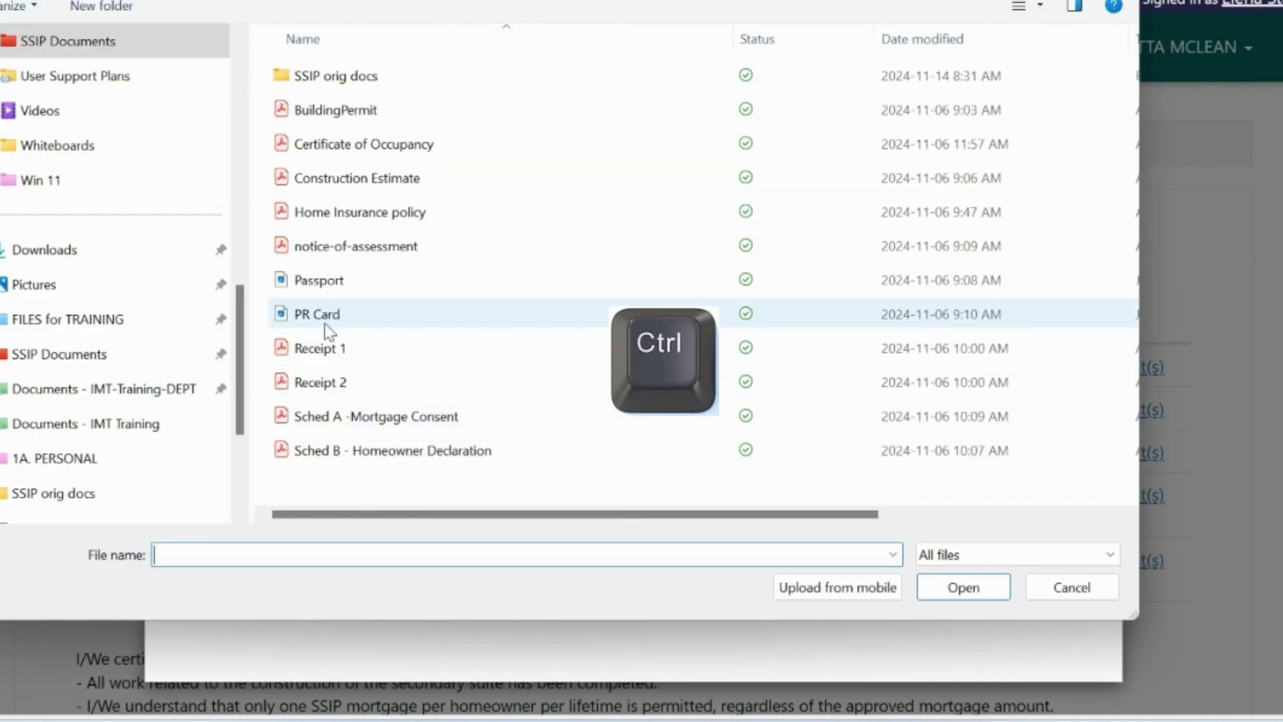
left_click(316, 356, "ctrl")
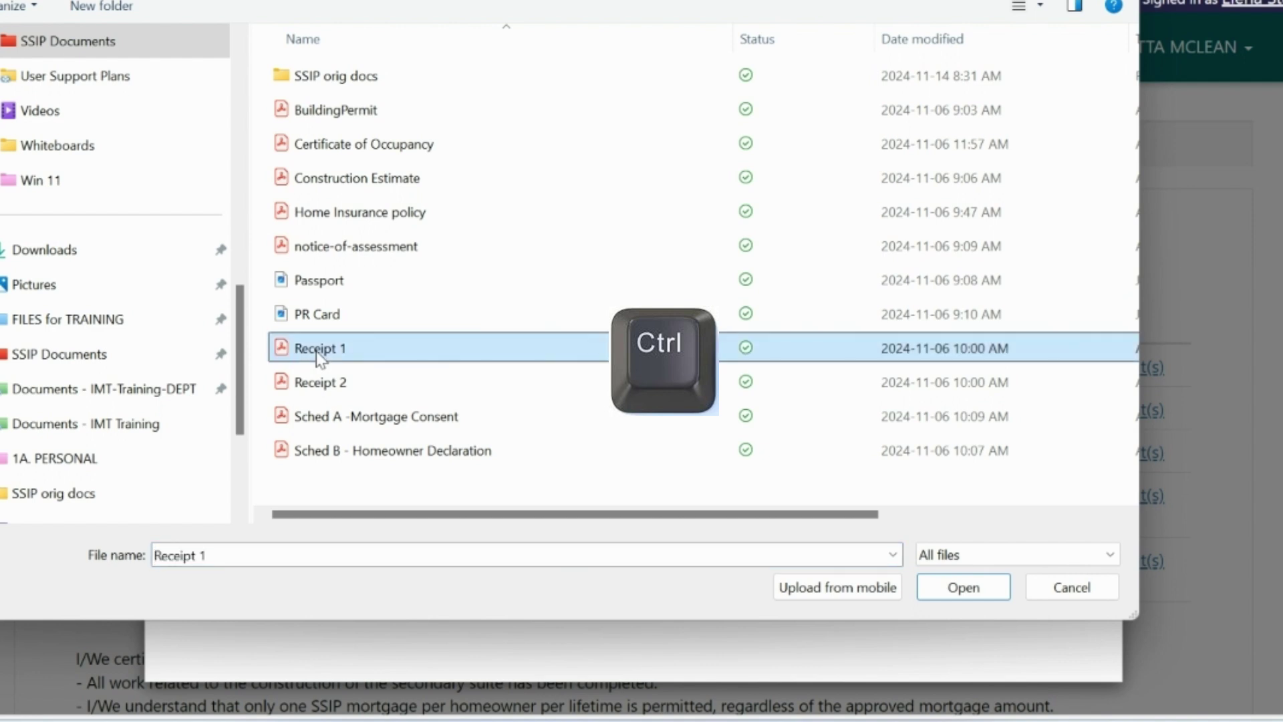
left_click(299, 386, "ctrl")
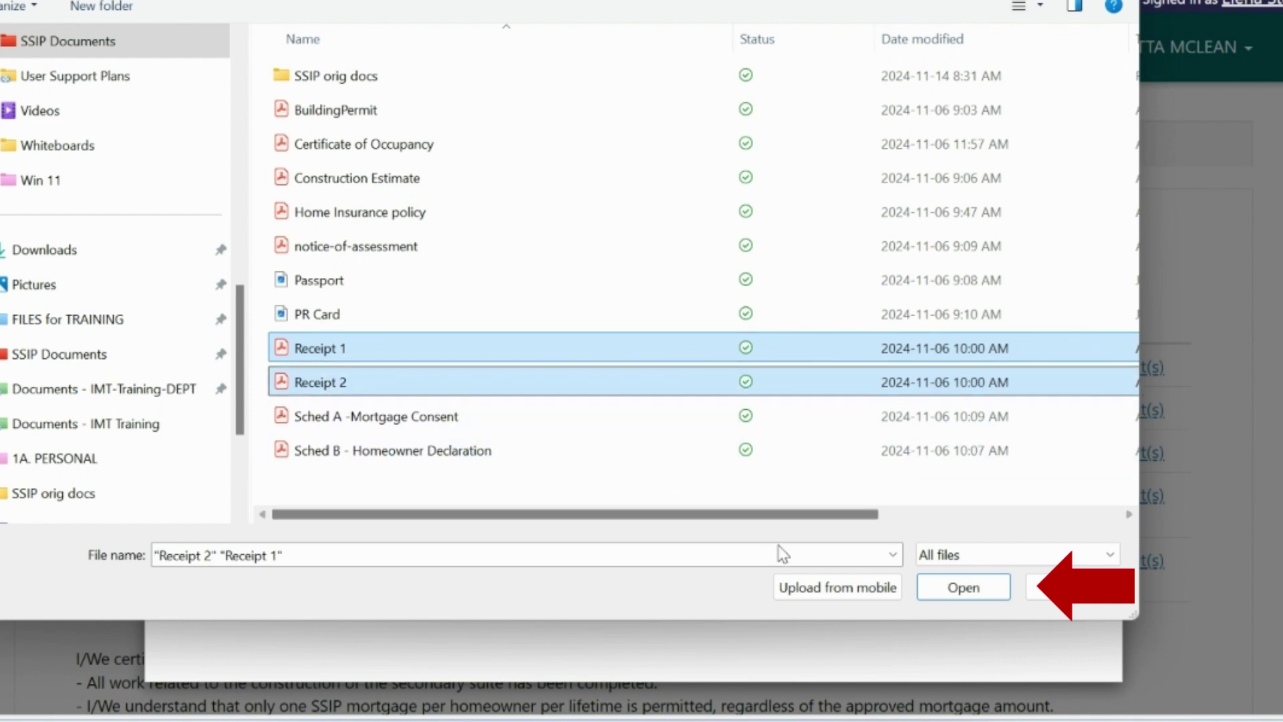
left_click(963, 589)
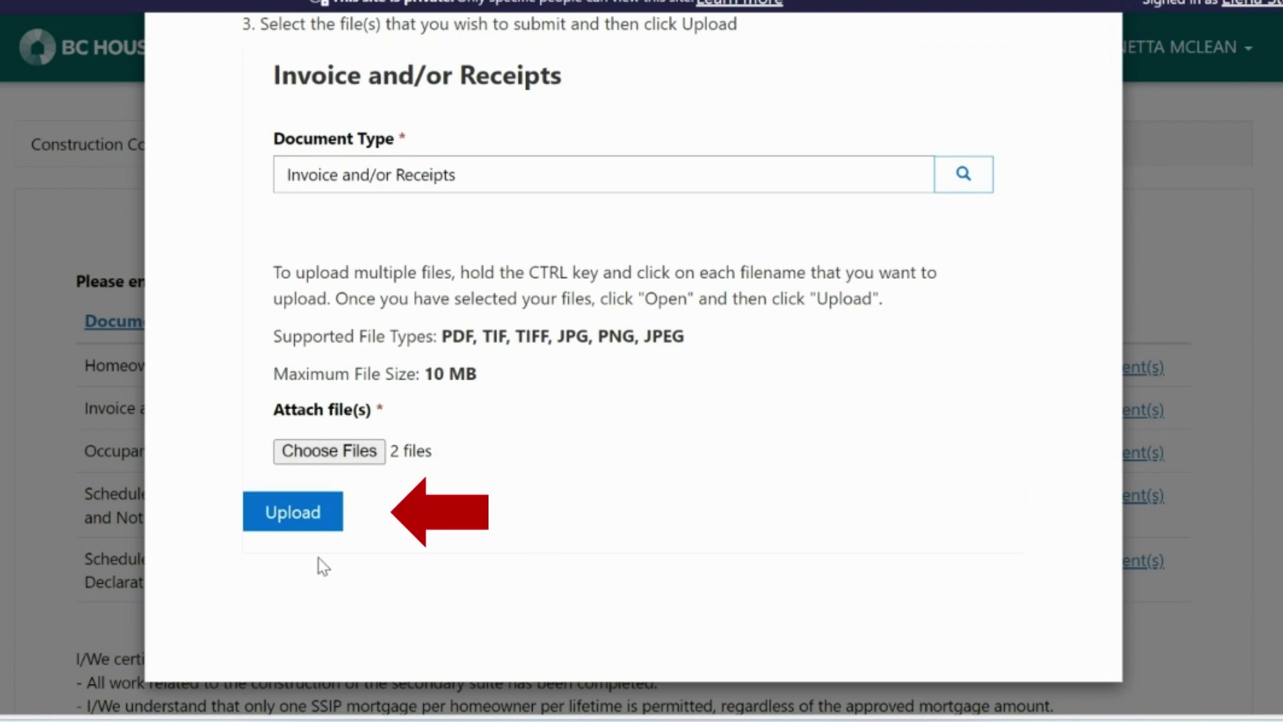
left_click(285, 512)
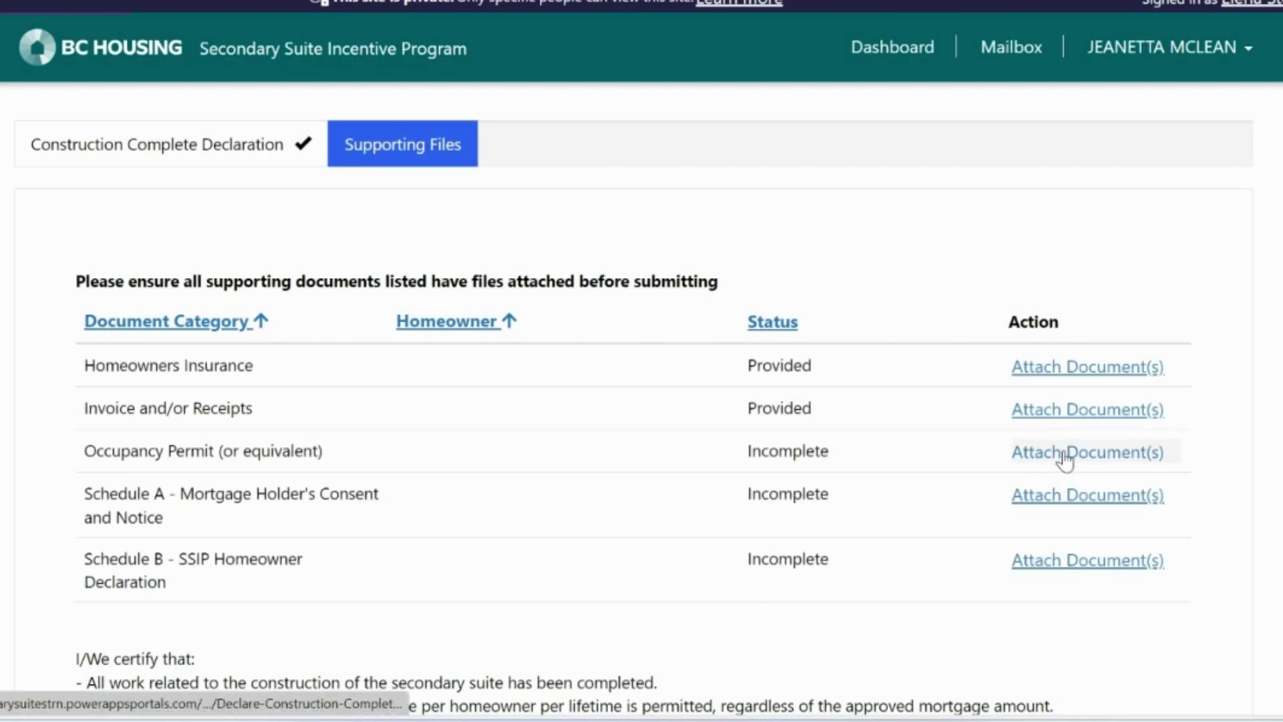
- Upload the Certificate of Occupancy PDF under Occupancy Permit (or equivalent)
left_click(1060, 457)
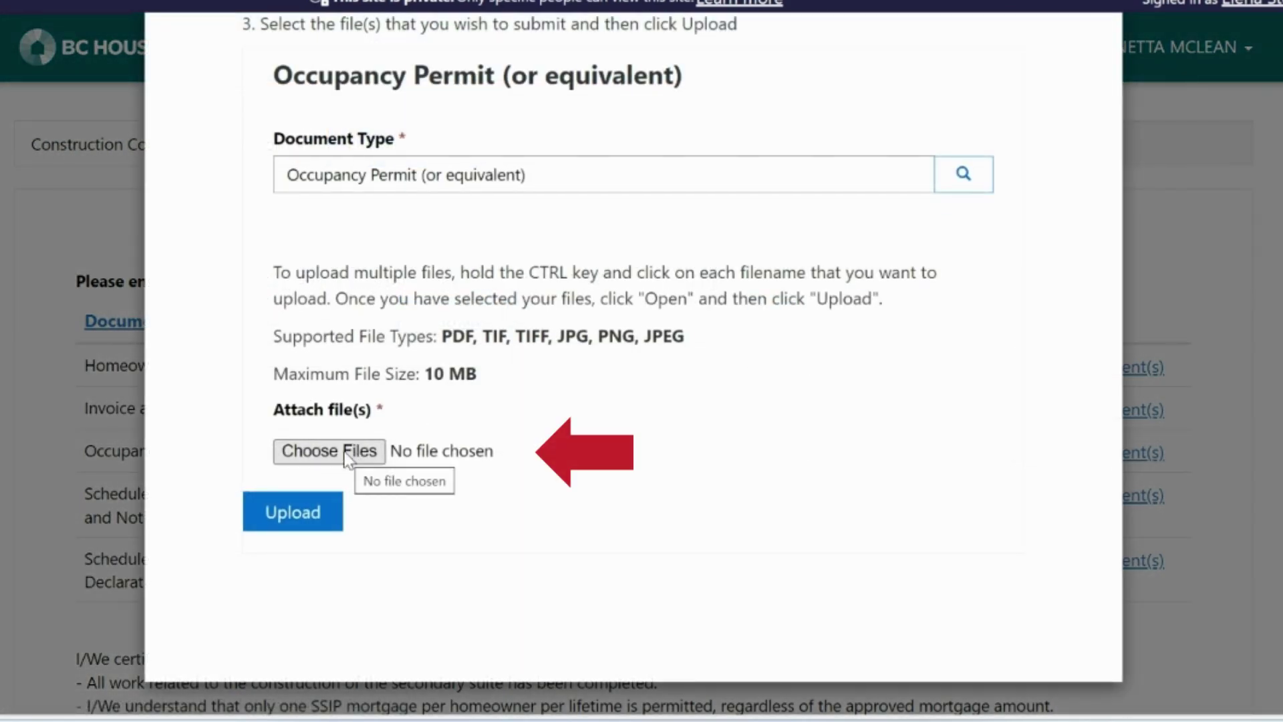
left_click(346, 455)
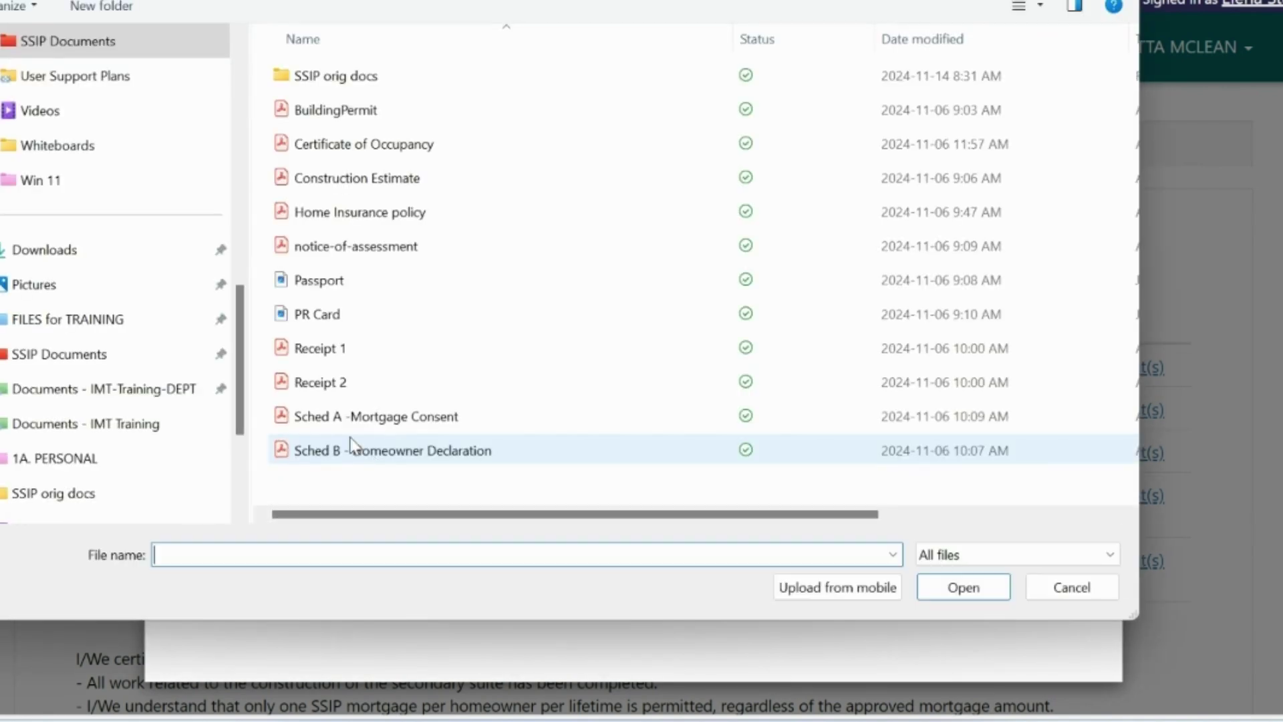
left_click(363, 157)
left_click(967, 593)
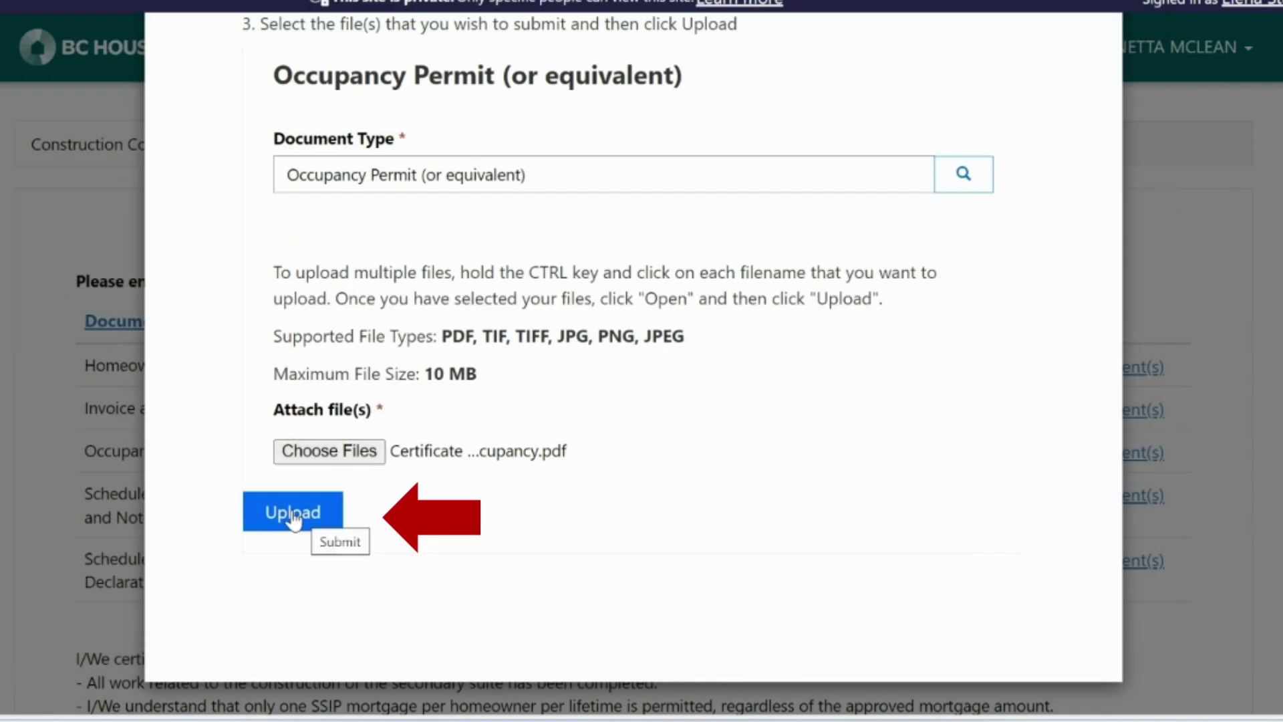
left_click(293, 512)
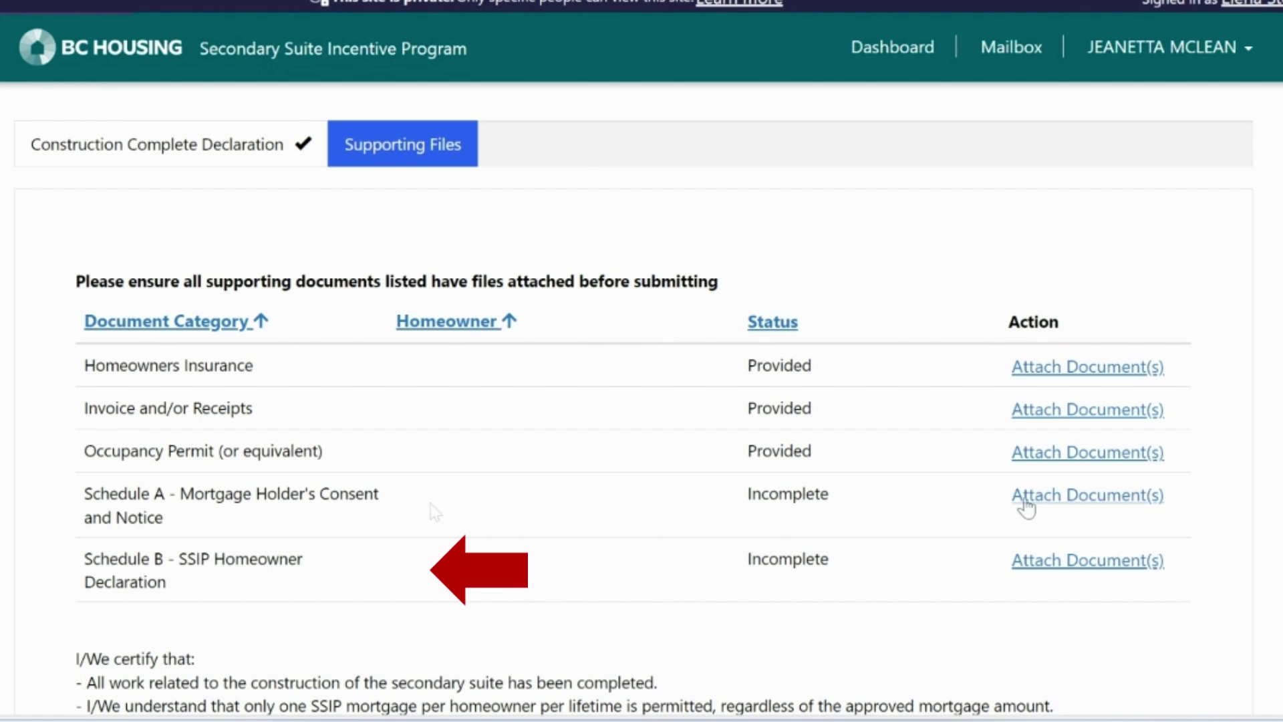
- Upload 'Sched A -Mortgage Consent' for Schedule A - Mortgage Holder's Consent and Notice
left_click(1058, 497)
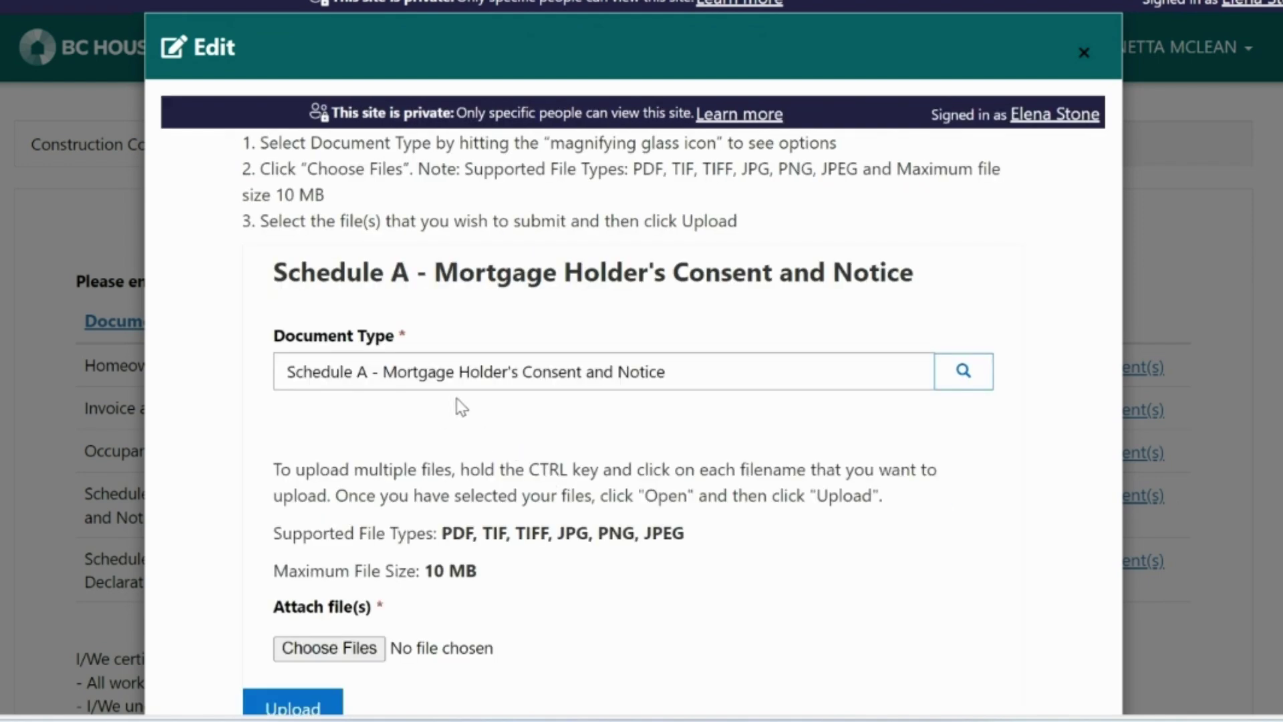
scroll(484, 399, "down", 3)
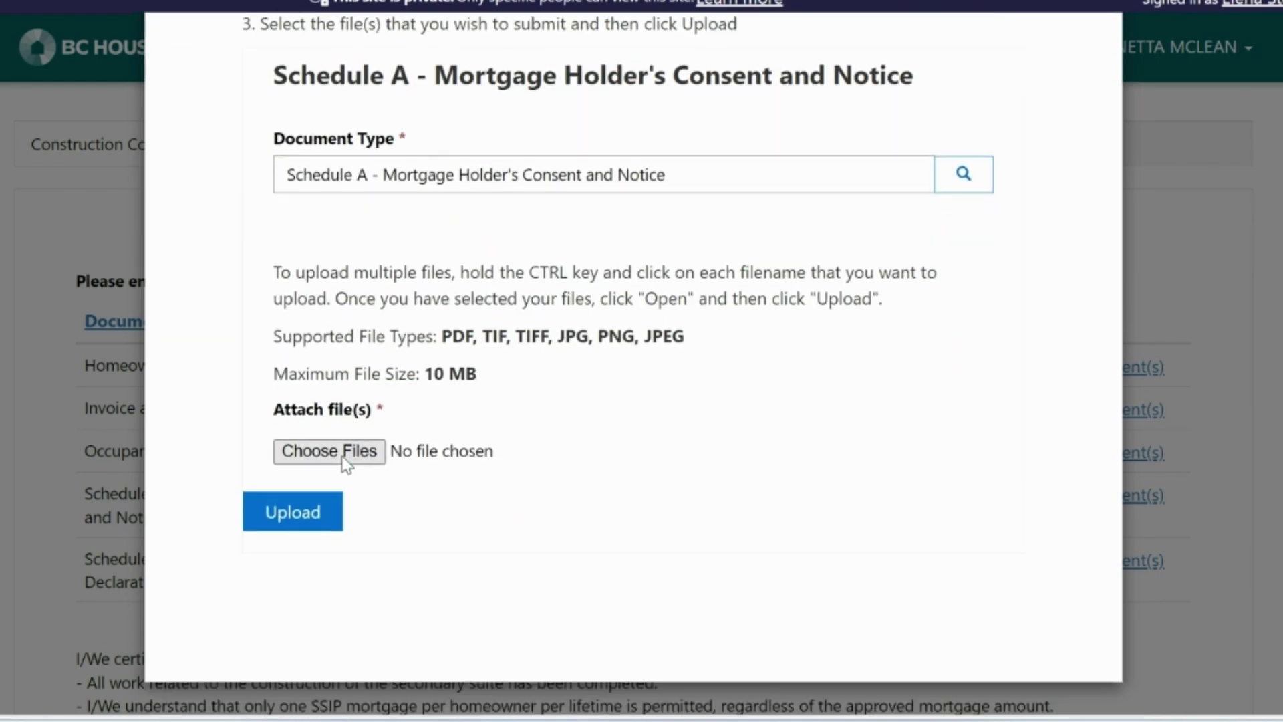
left_click(343, 458)
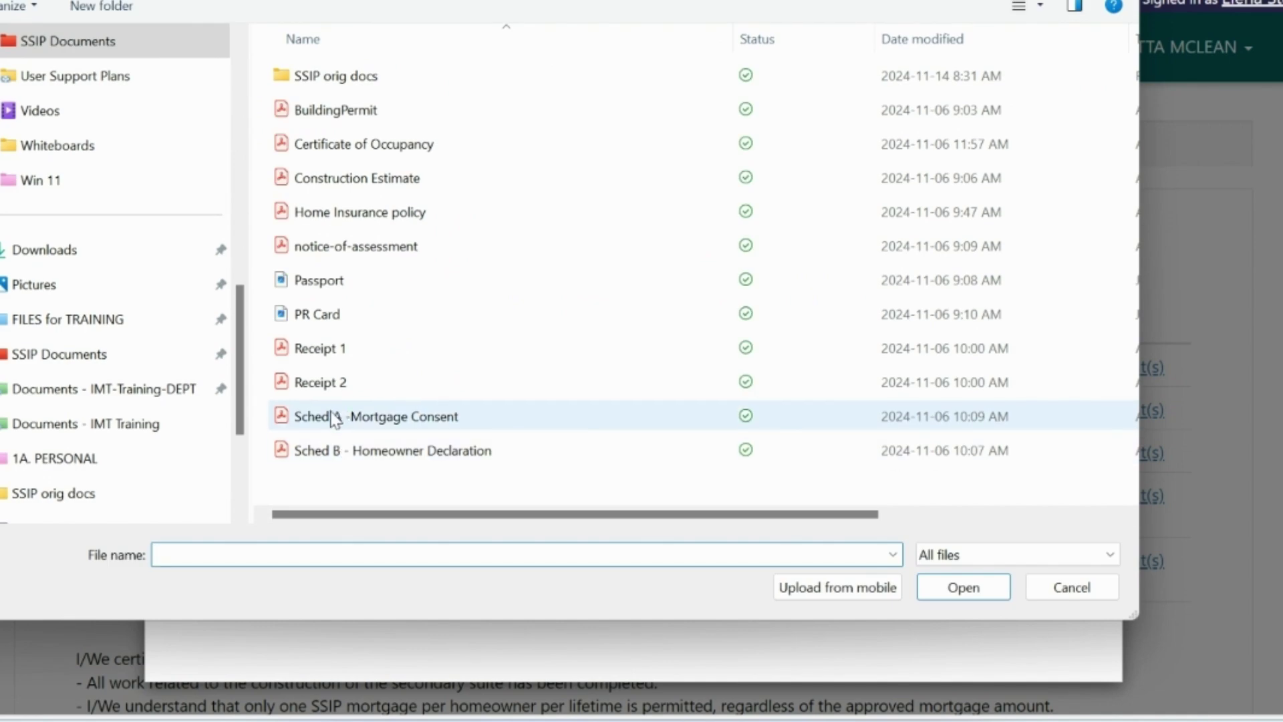
left_click(334, 421)
left_click(962, 587)
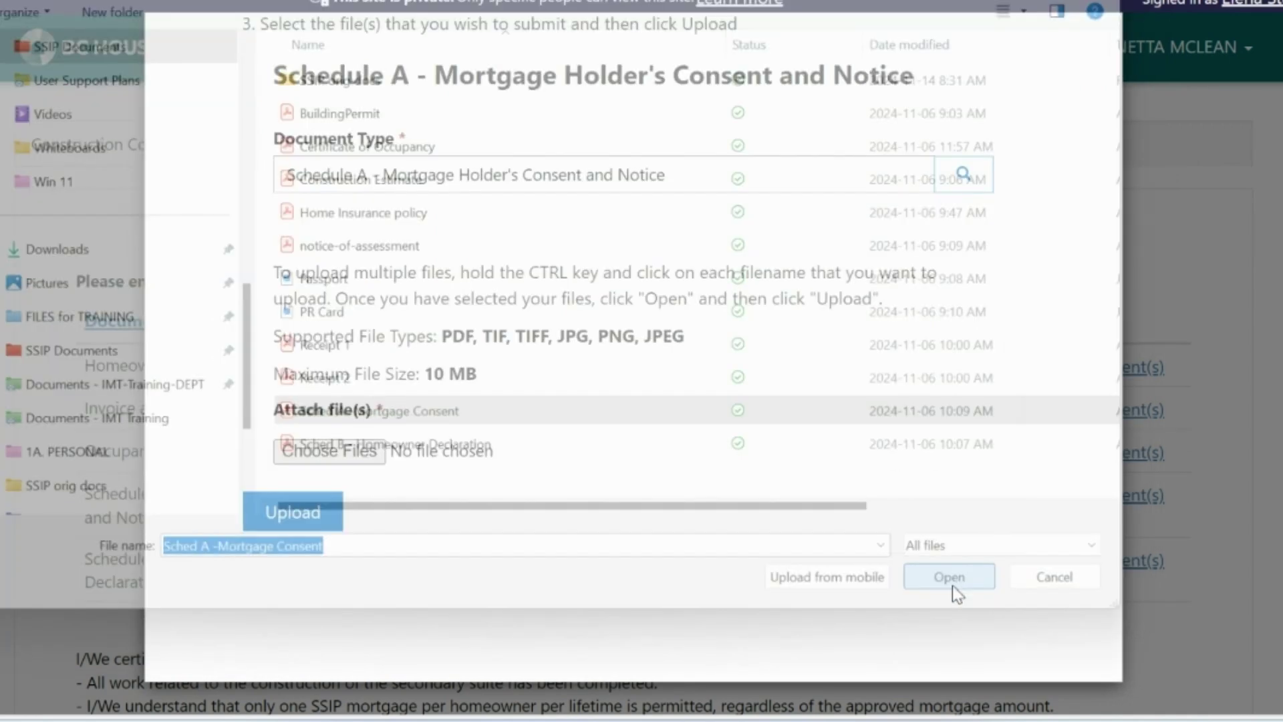
left_click(287, 520)
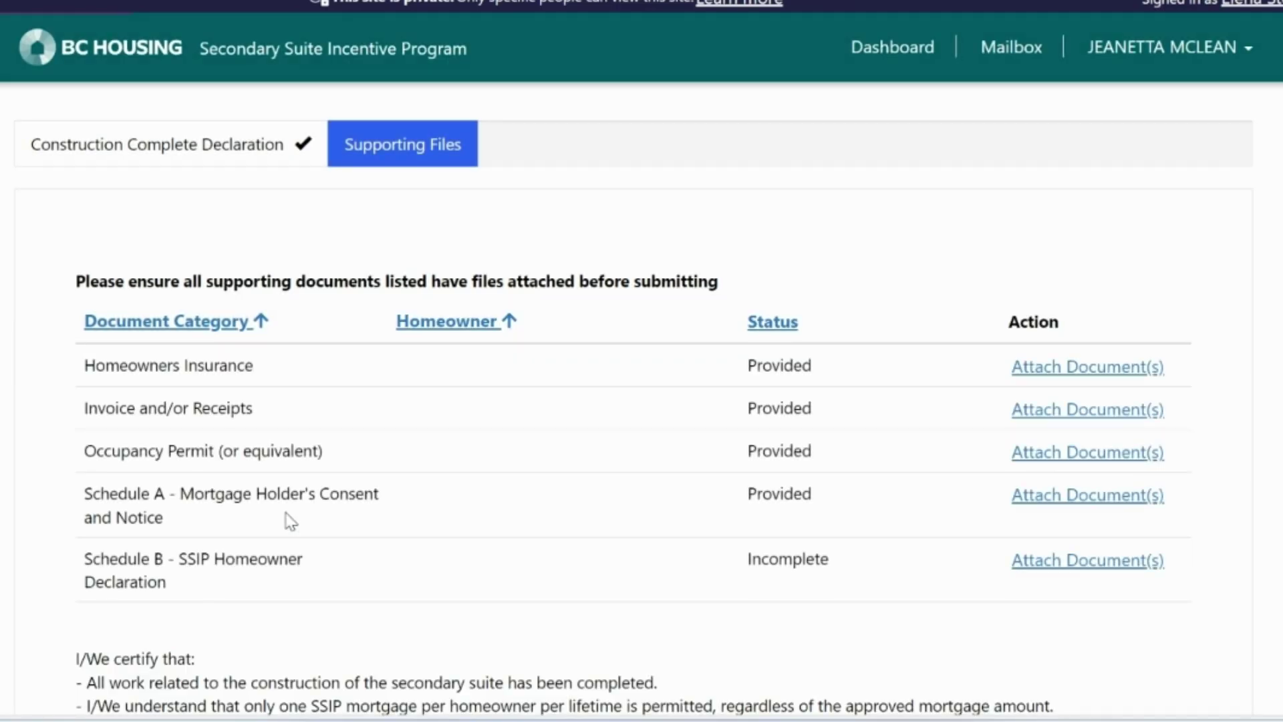
- Upload 'Sched B - Homeowner Declaration' for Schedule B and answer Yes to the certification
left_click(1046, 560)
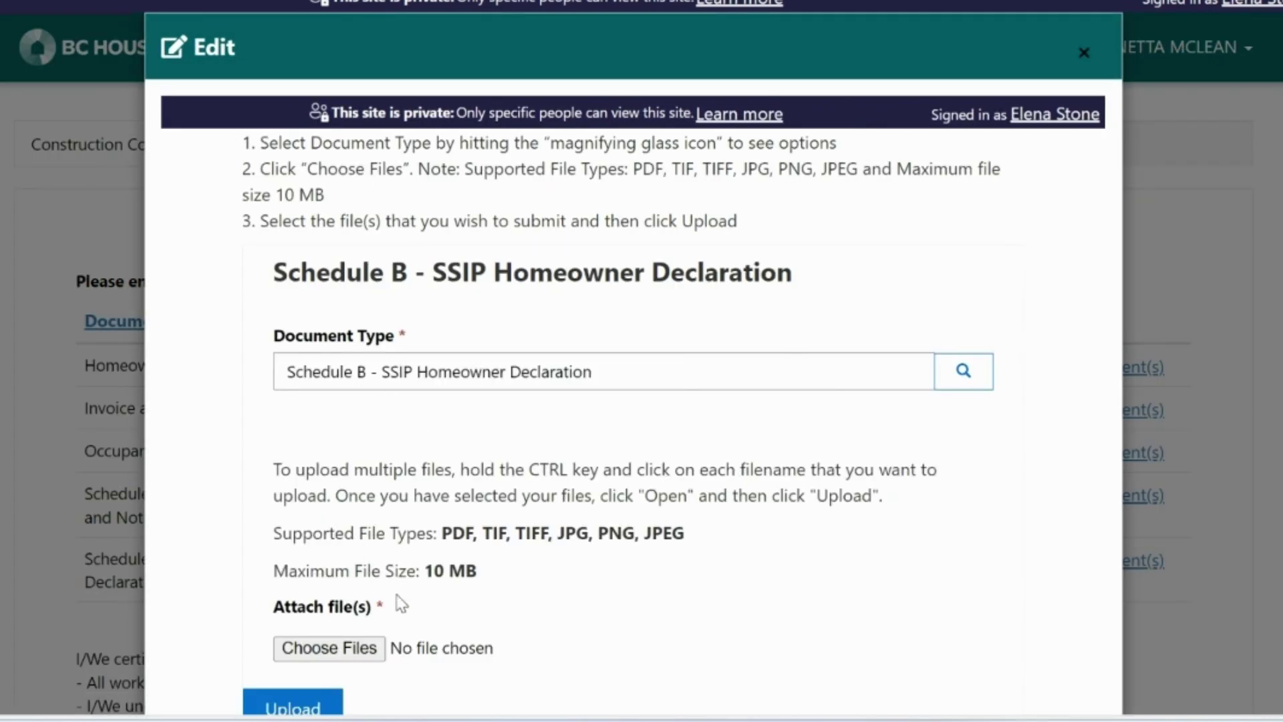
scroll(381, 591, "down", 3)
left_click(327, 454)
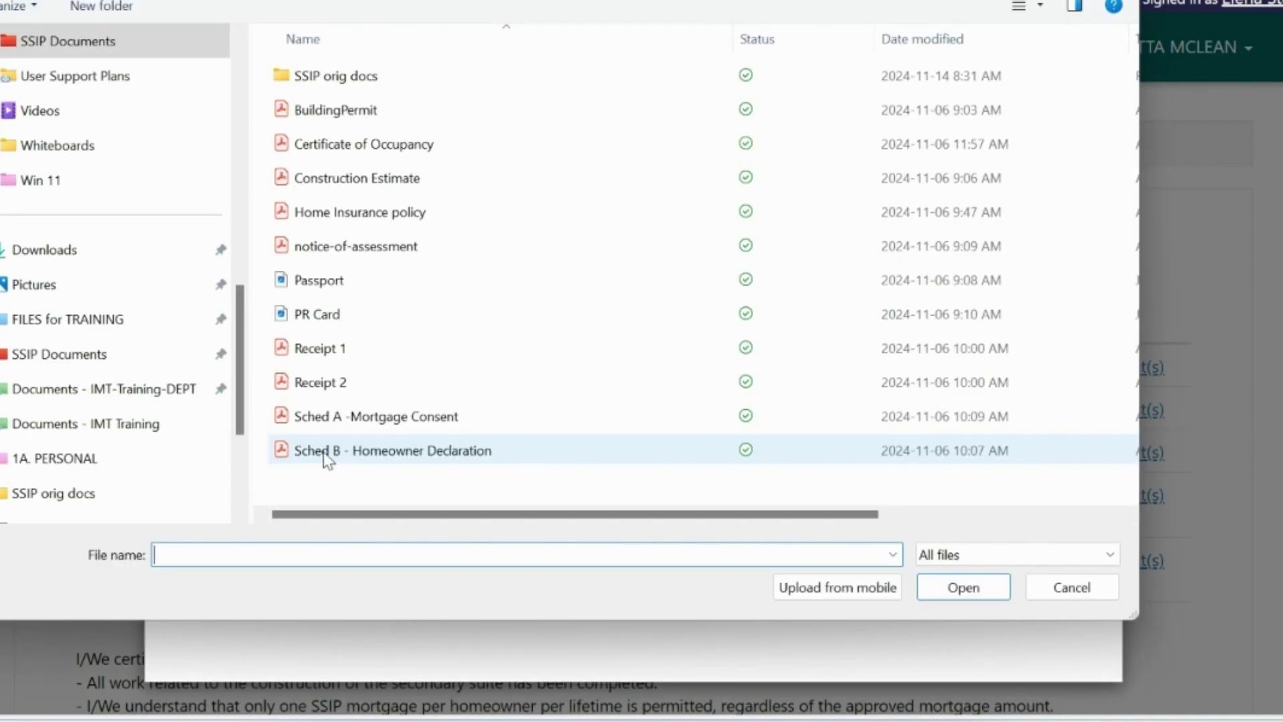
left_click(325, 451)
left_click(960, 589)
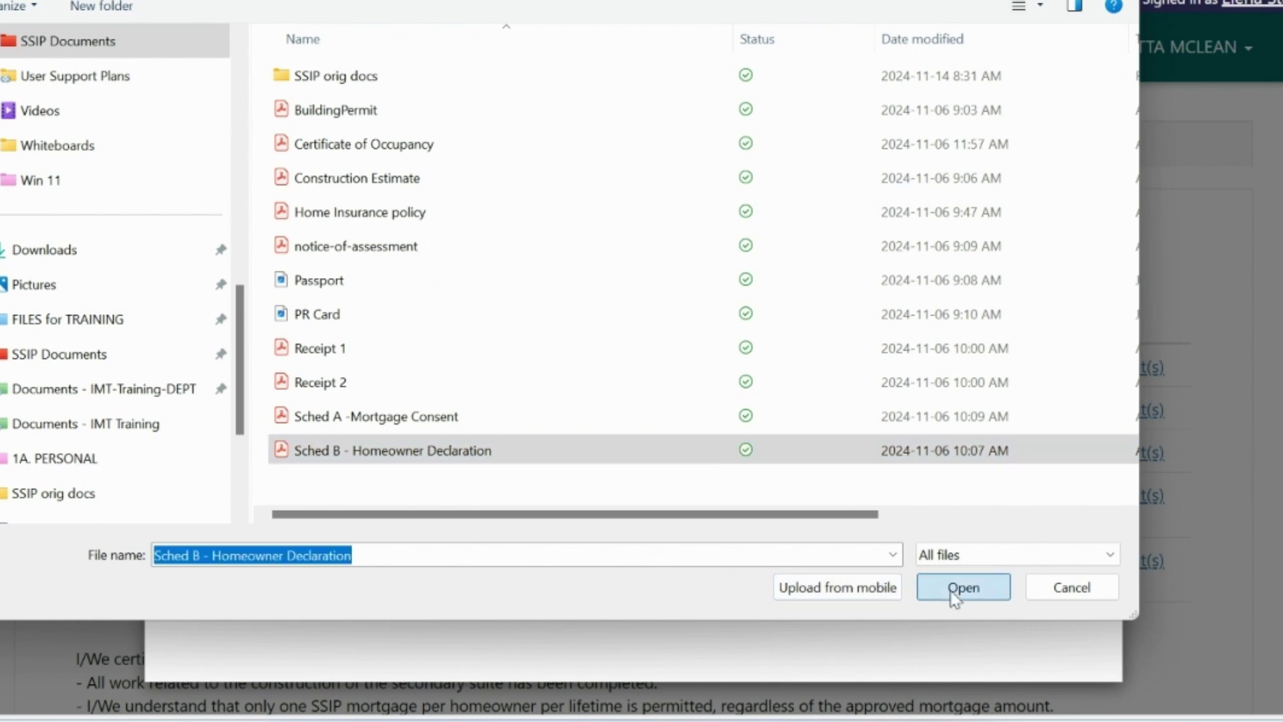
left_click(286, 516)
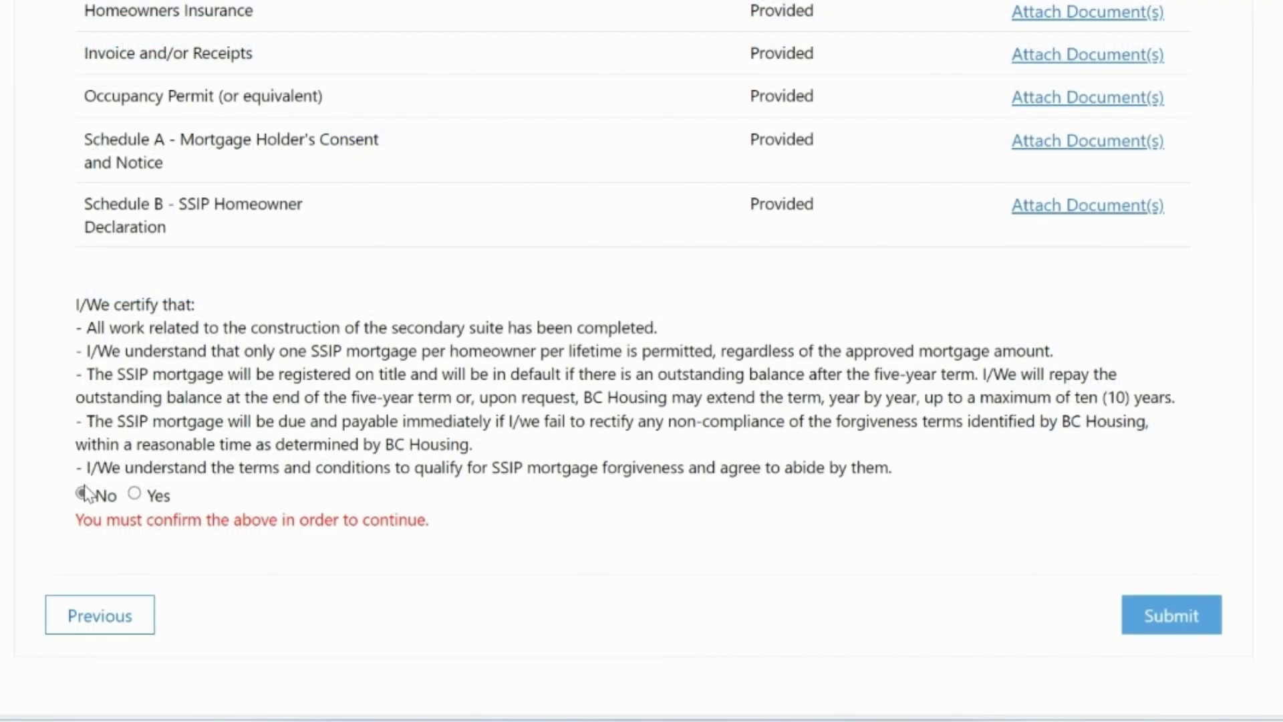
left_click(82, 493)
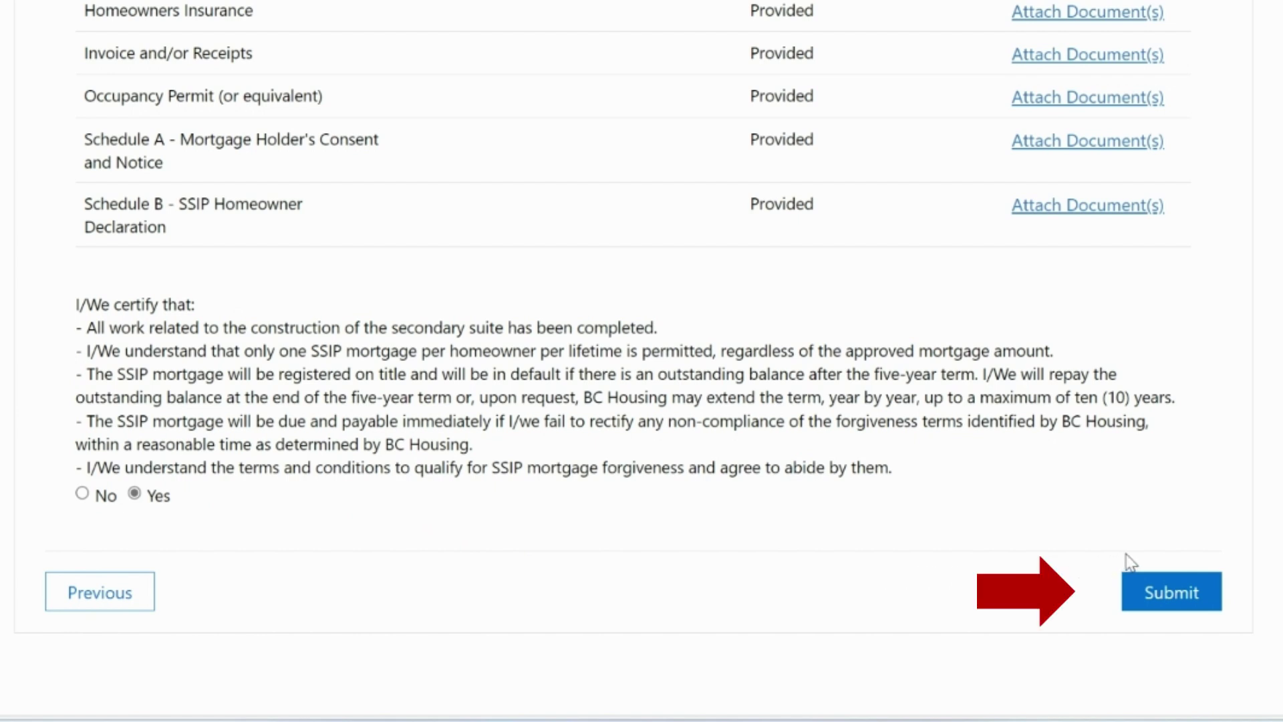
- Submit the Construction Complete Declaration from the Supporting Files page
left_click(1176, 602)
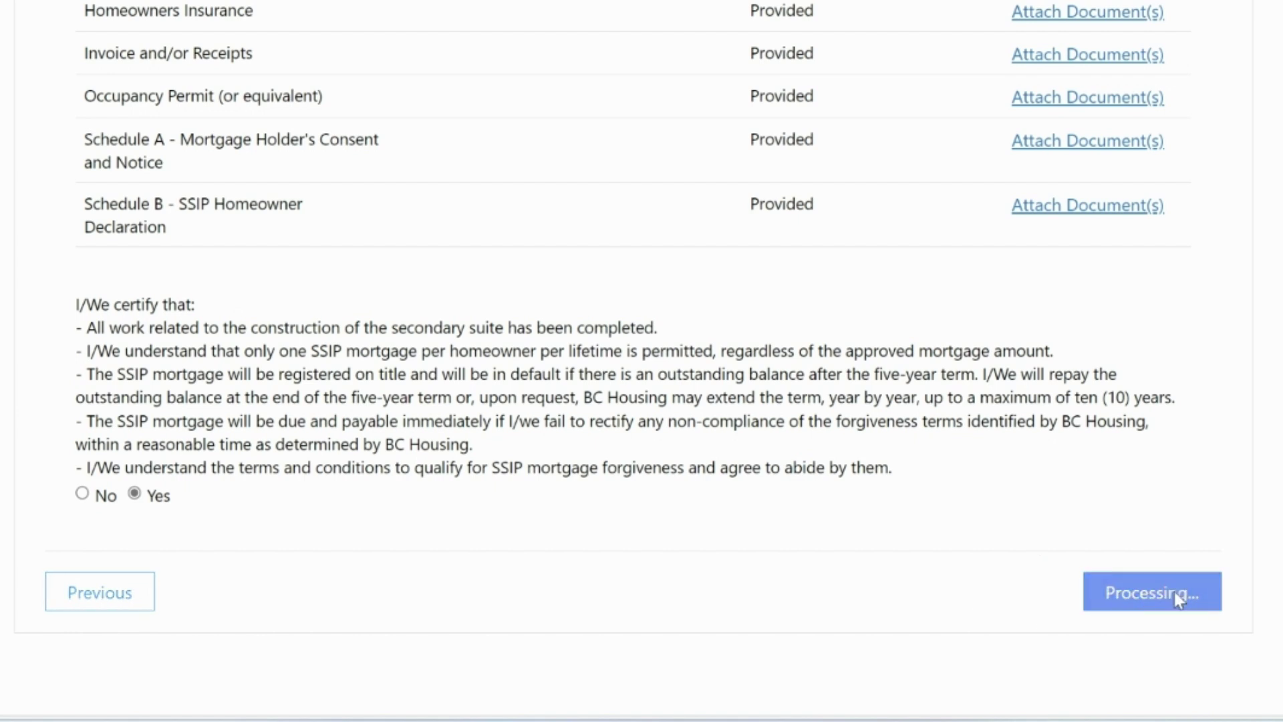